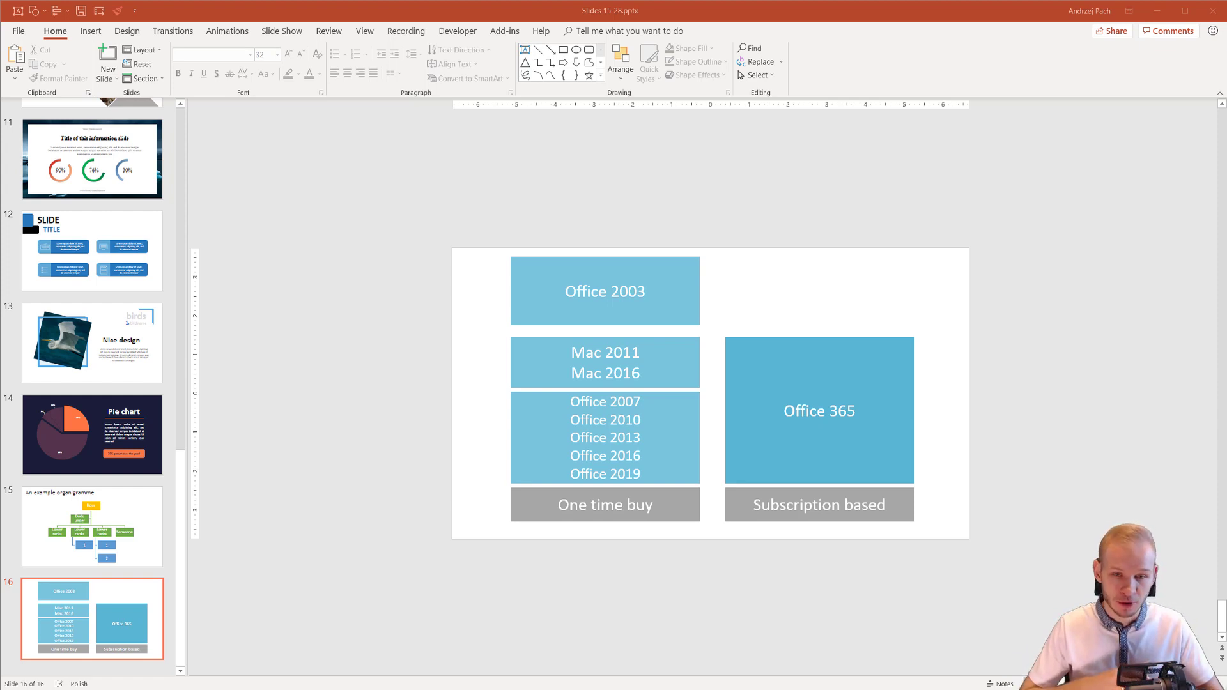
Step: After a trial selection of all boxes, marquee-select just the Office 2003 box at the top of the slide
click(489, 292)
drag(437, 224, 1032, 601)
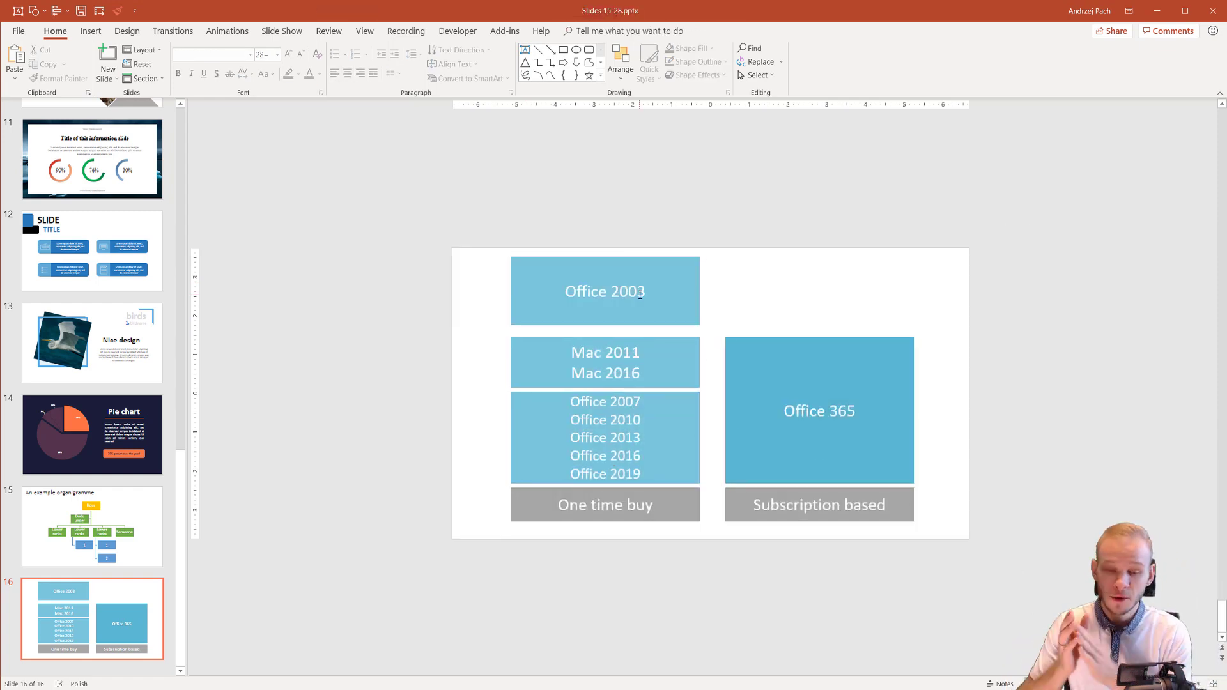
double_click(572, 456)
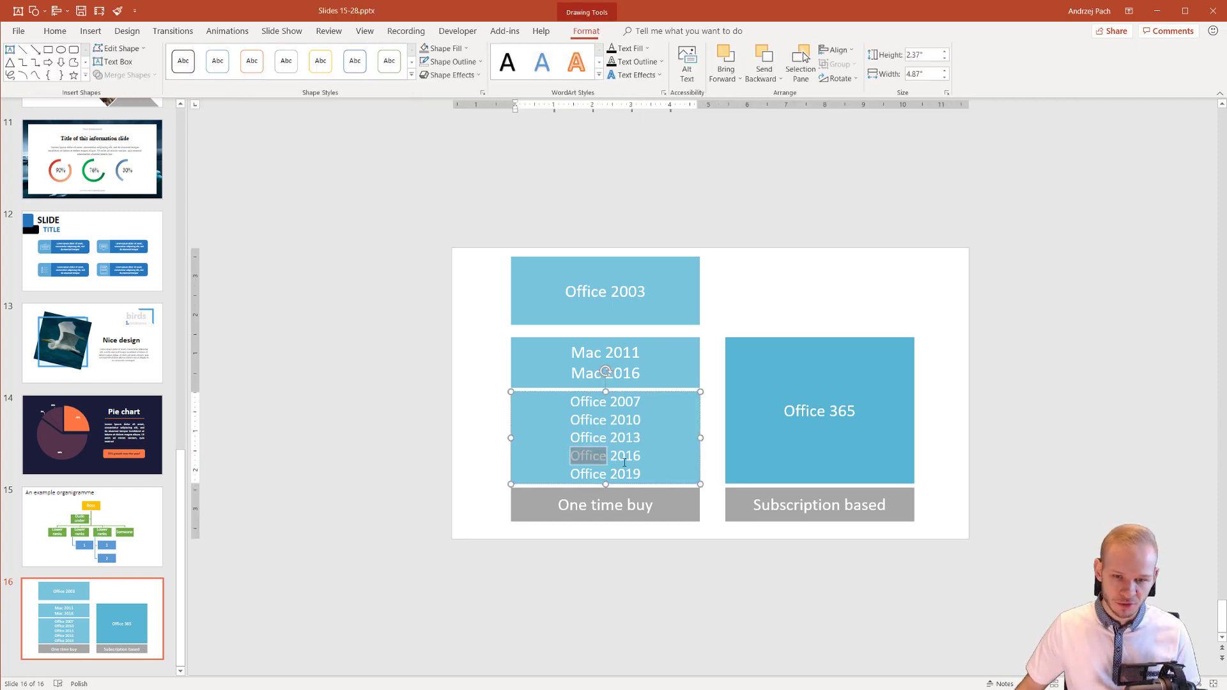
click(675, 540)
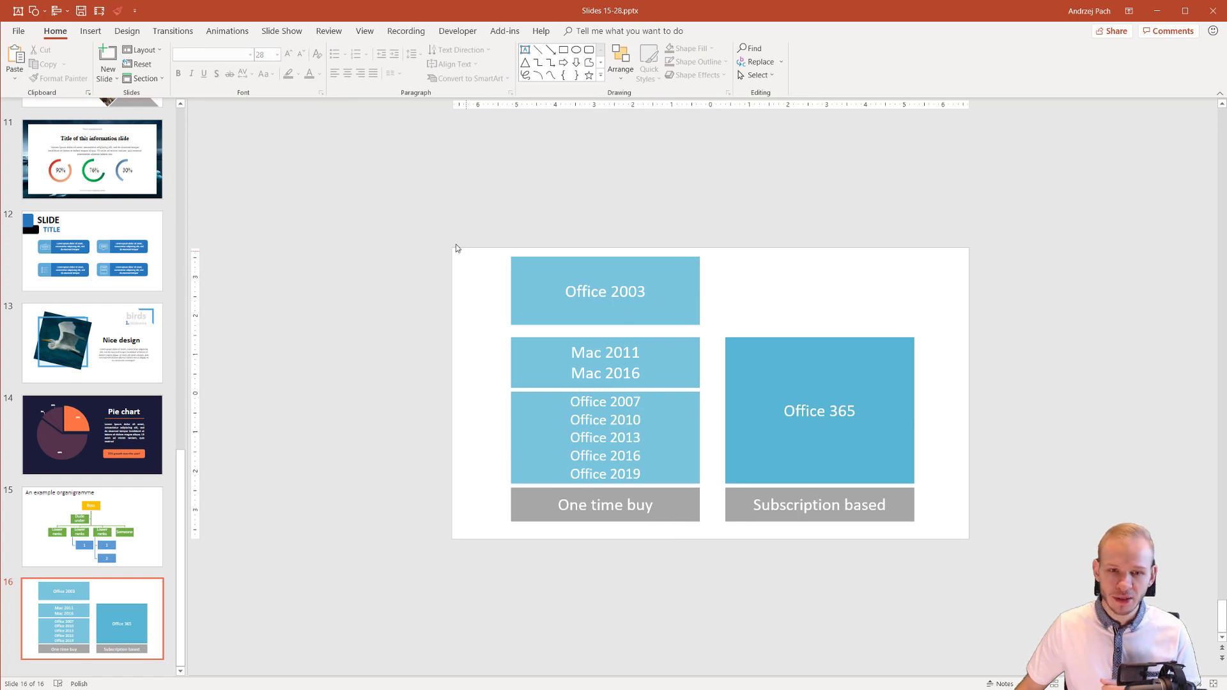
mouse_move(420, 224)
mouse_down()
mouse_move(566, 262)
mouse_move(745, 337)
mouse_up()
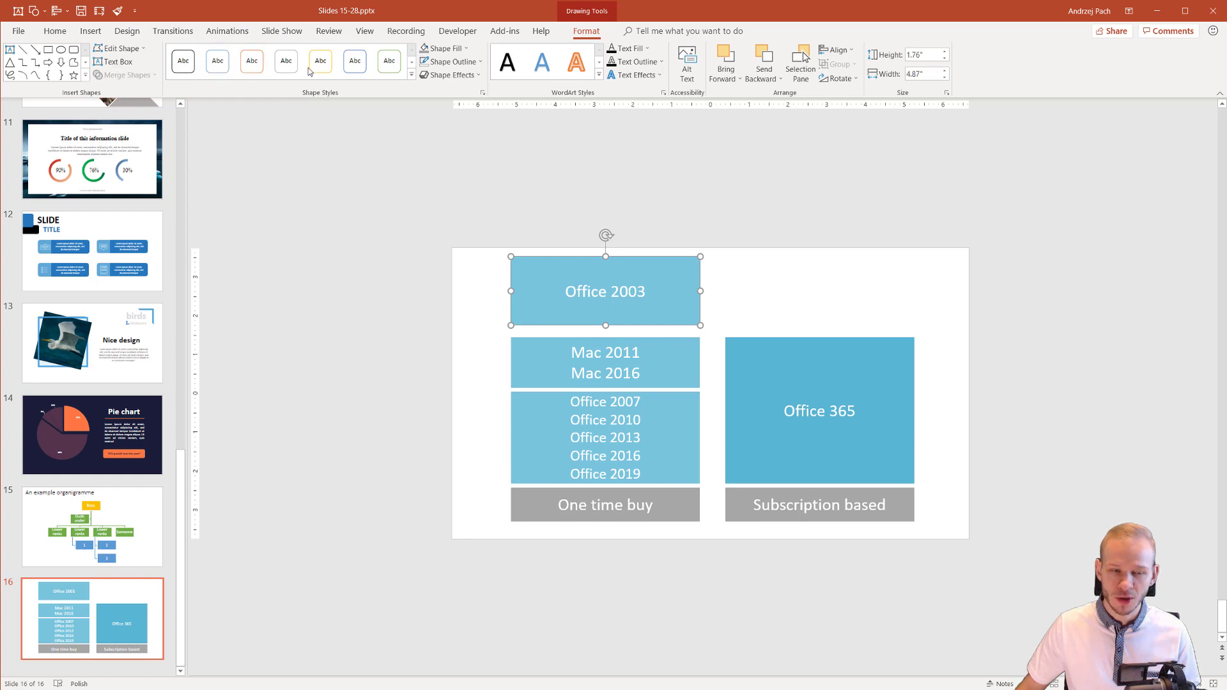
click(91, 31)
click(127, 31)
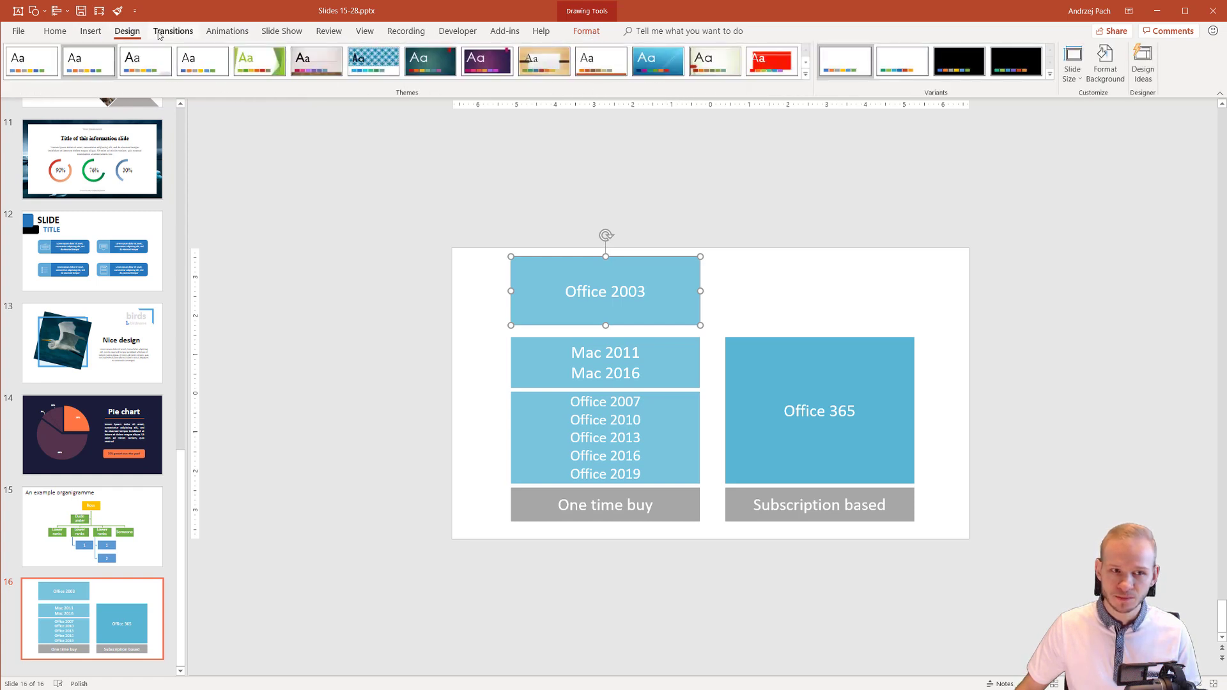
click(172, 31)
click(227, 31)
click(282, 31)
click(328, 31)
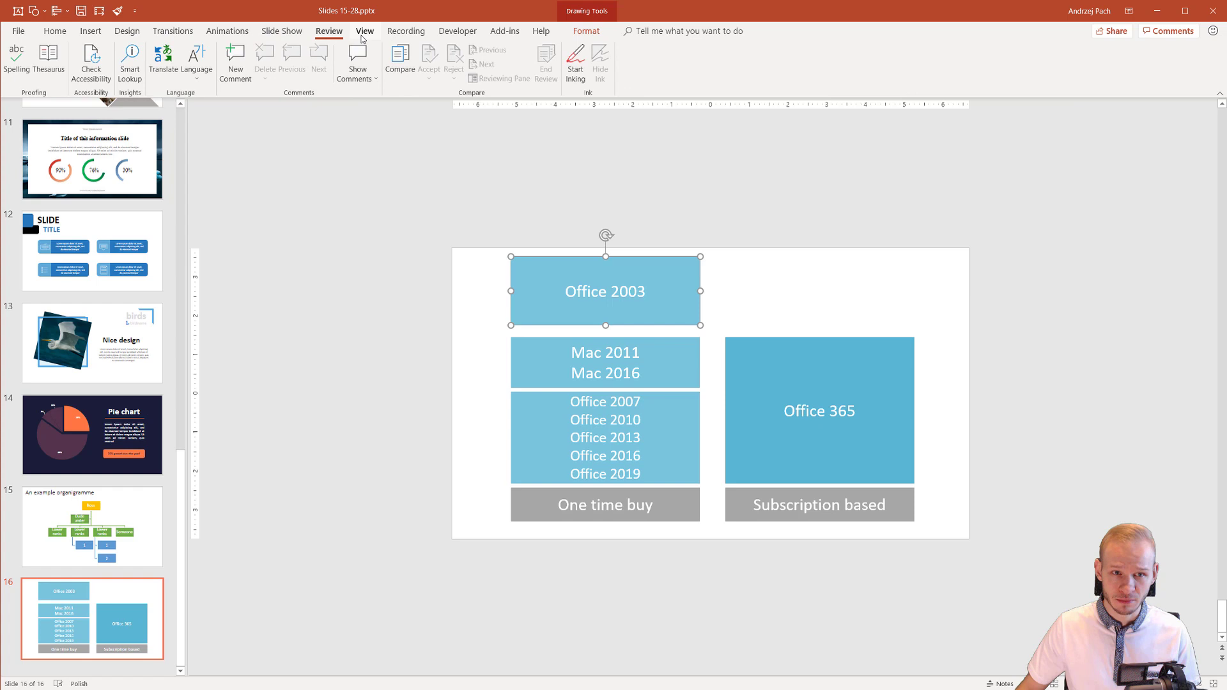
click(365, 30)
click(406, 31)
click(55, 30)
click(580, 401)
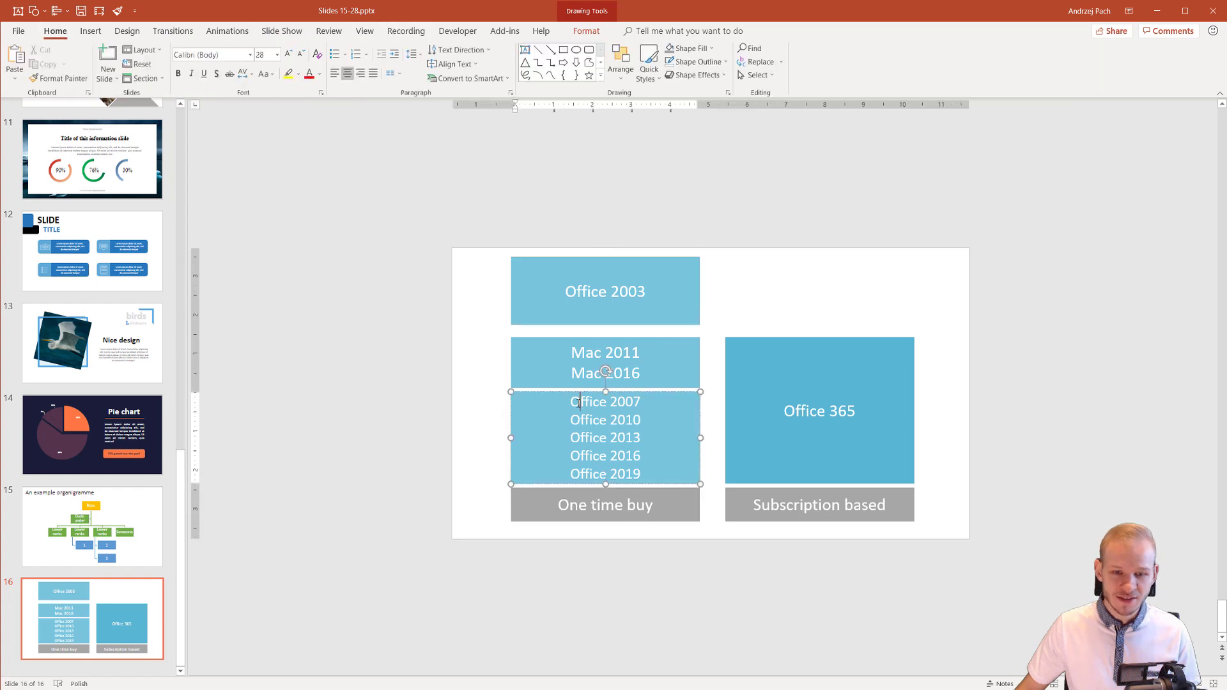
drag(573, 401, 584, 402)
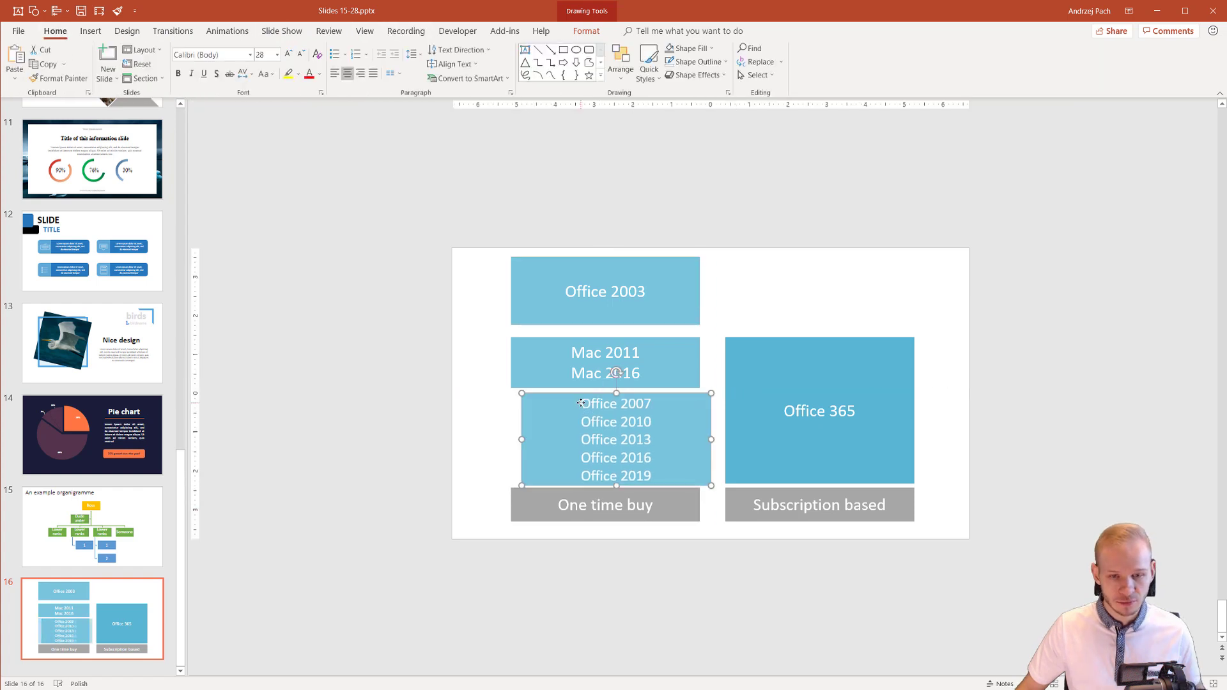
key(ctrl+z)
triple_click(580, 401)
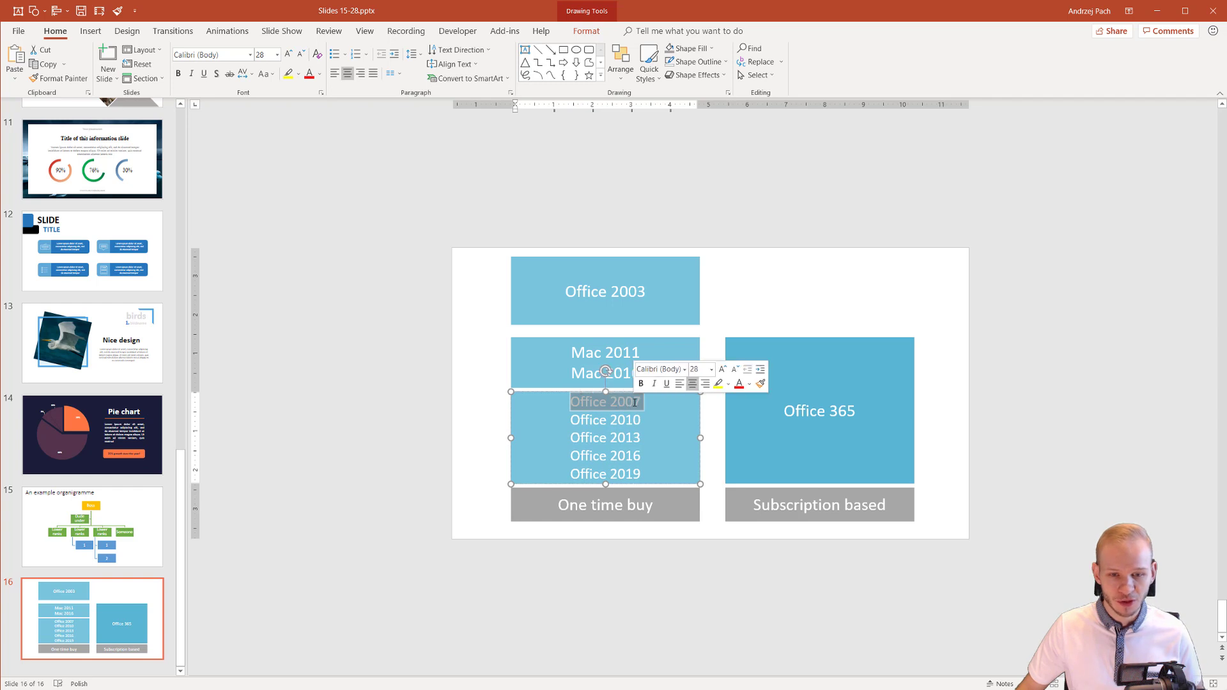
click(90, 31)
click(127, 31)
click(175, 32)
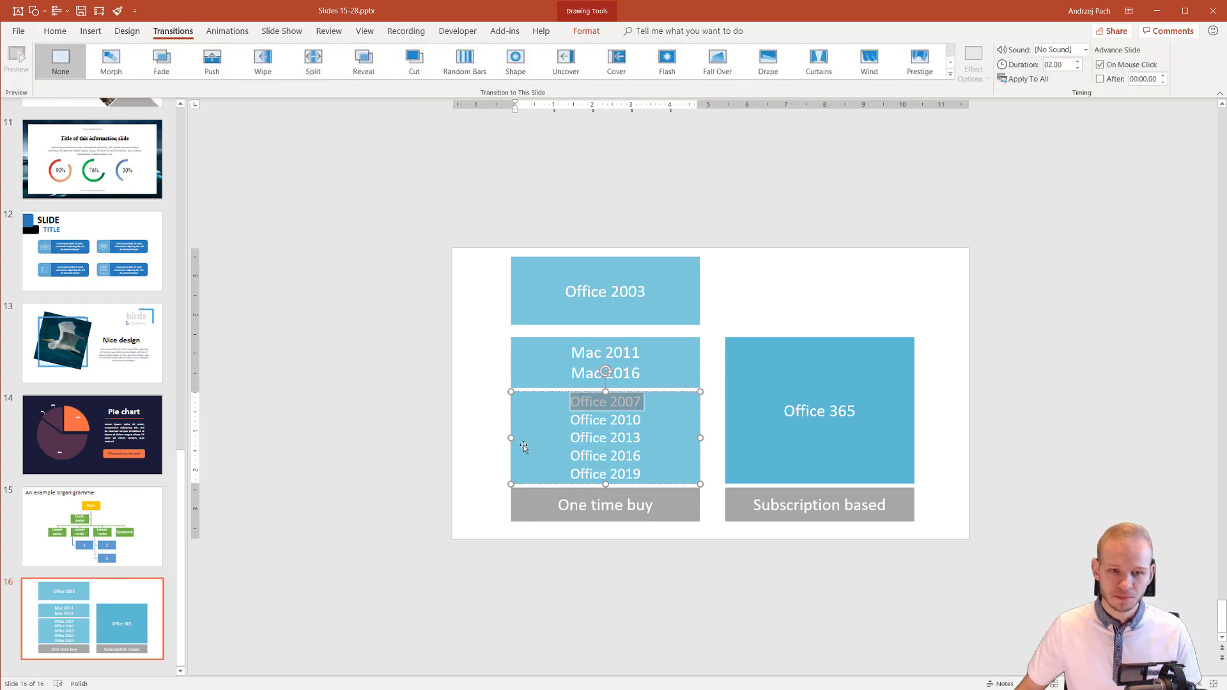
click(226, 32)
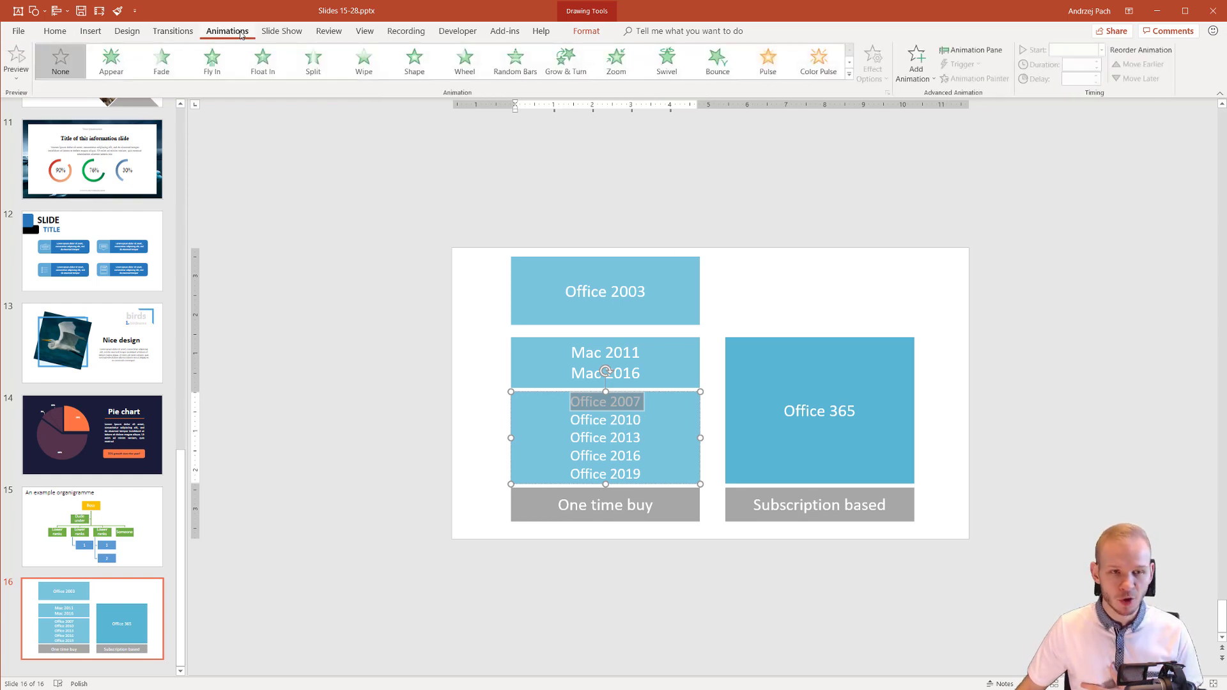
click(280, 32)
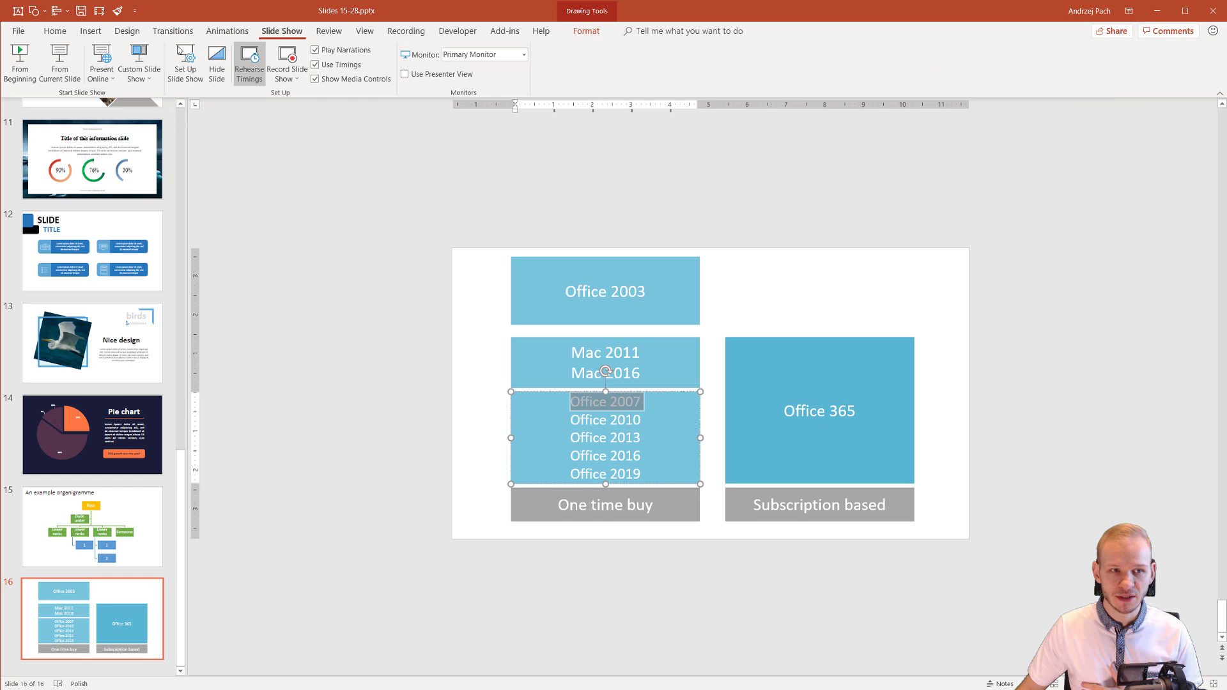
click(56, 31)
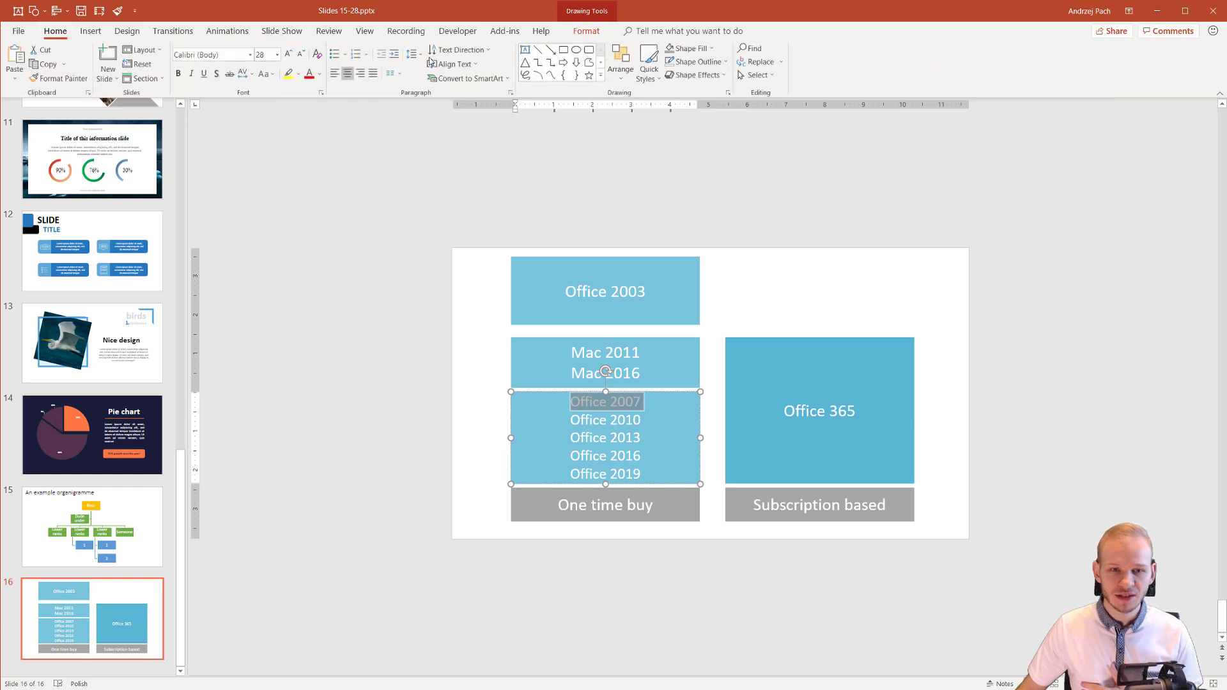
click(634, 409)
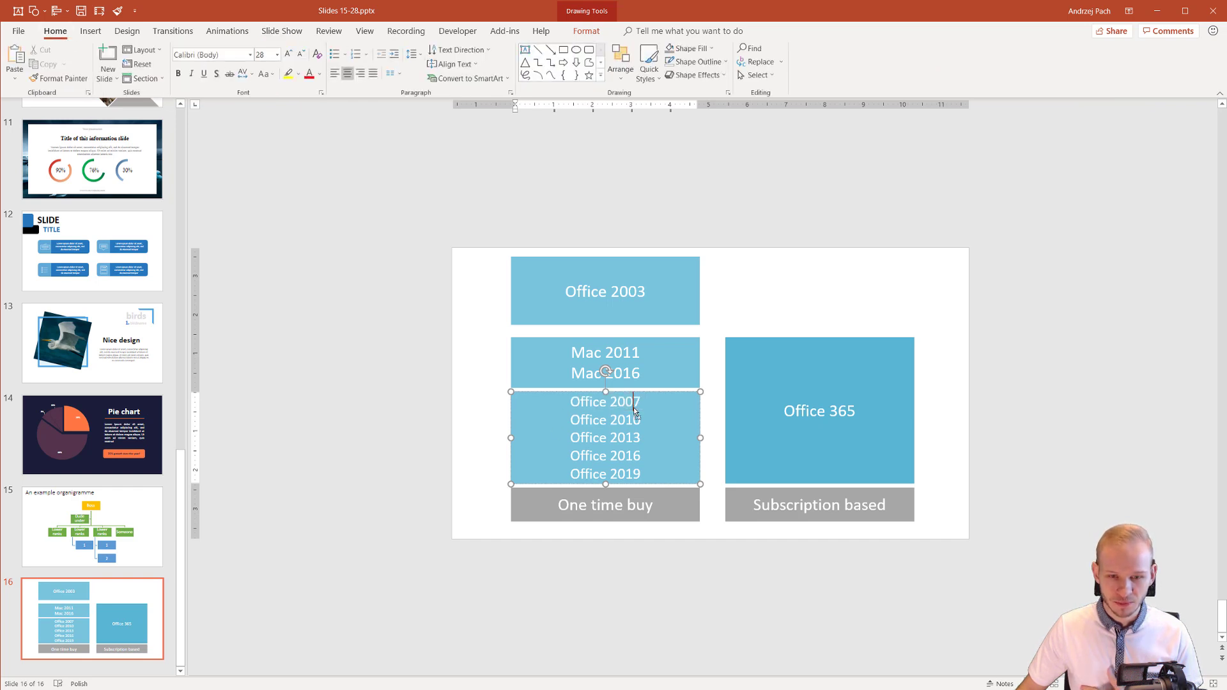
drag(571, 402, 632, 403)
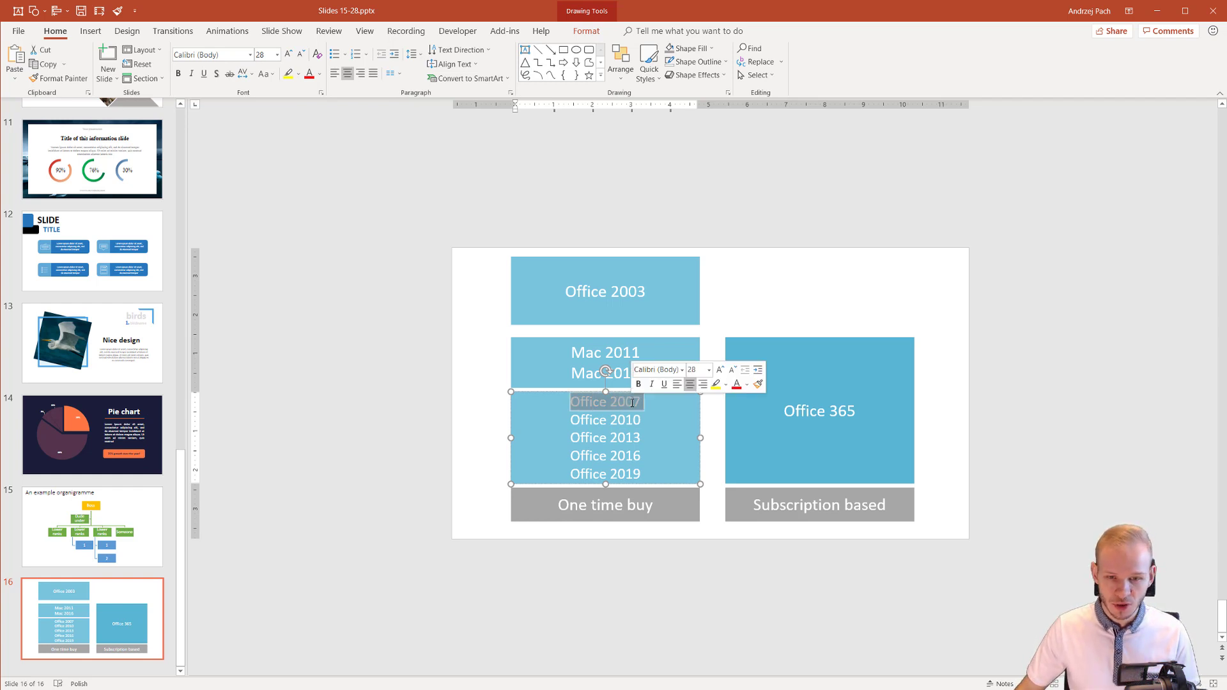
click(632, 403)
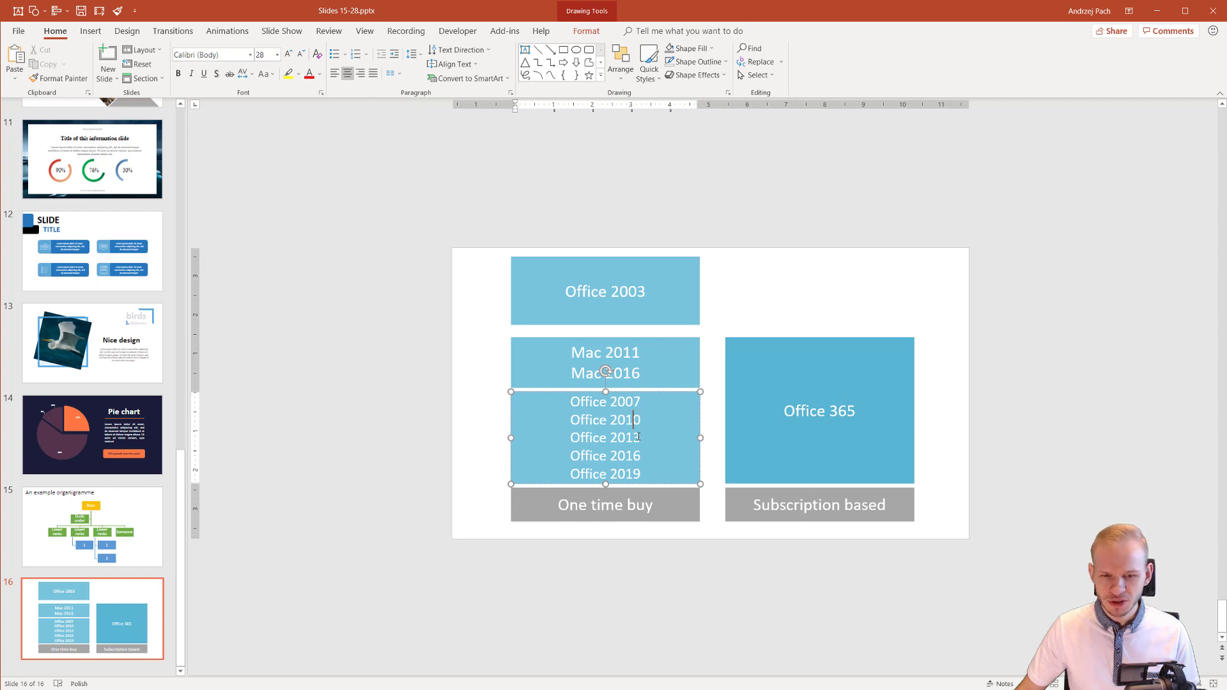
click(682, 542)
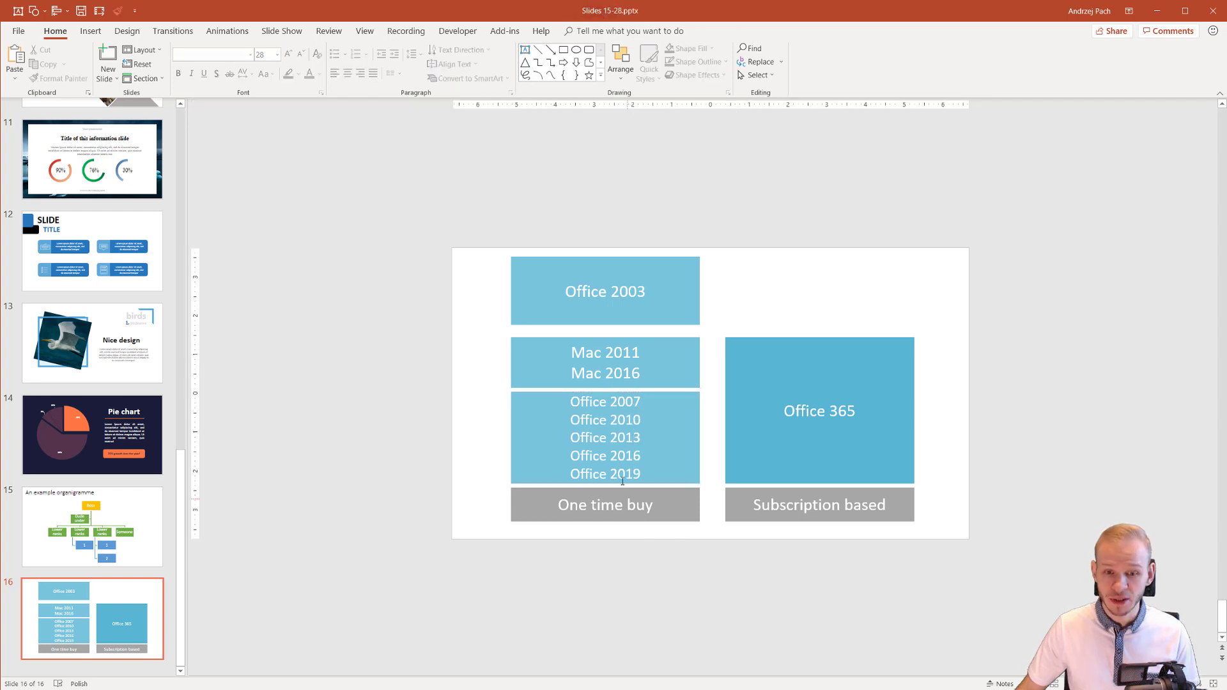
double_click(612, 474)
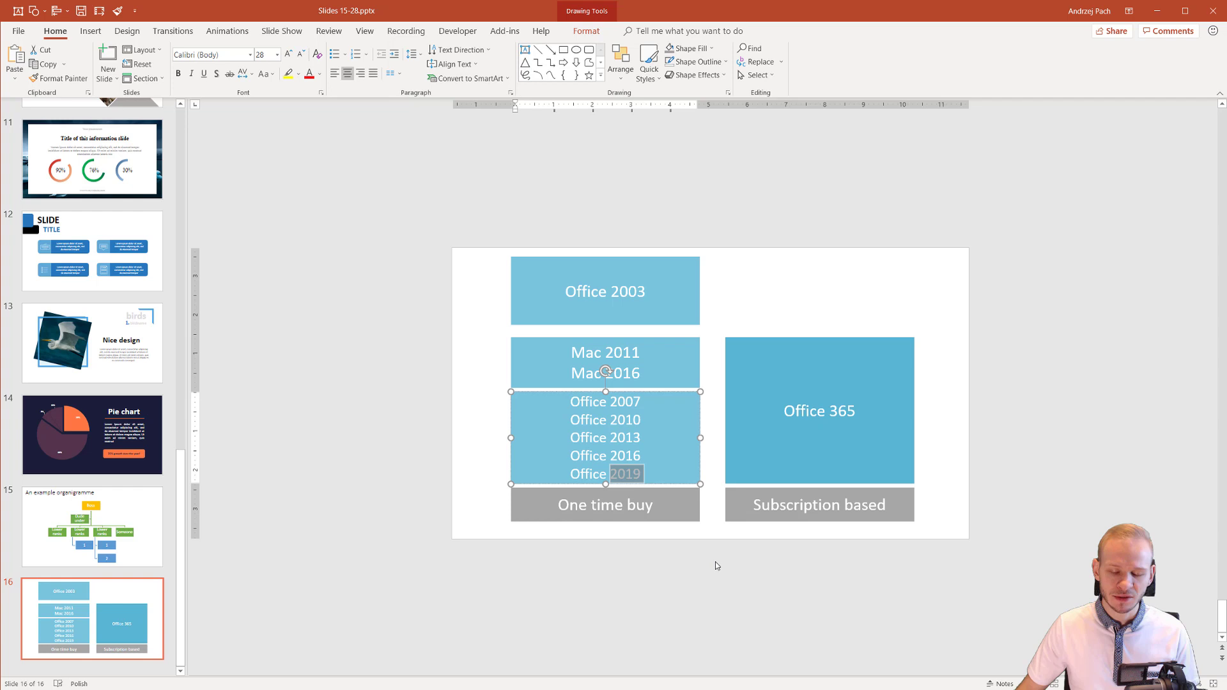
click(729, 582)
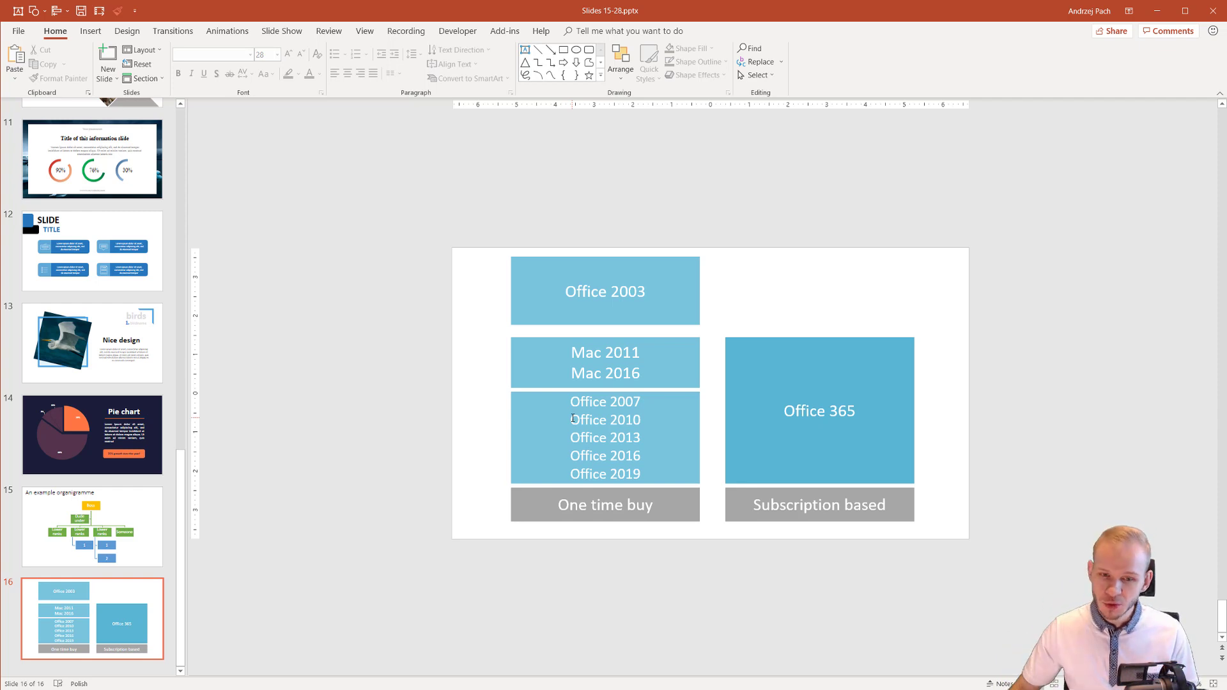
drag(605, 373, 641, 376)
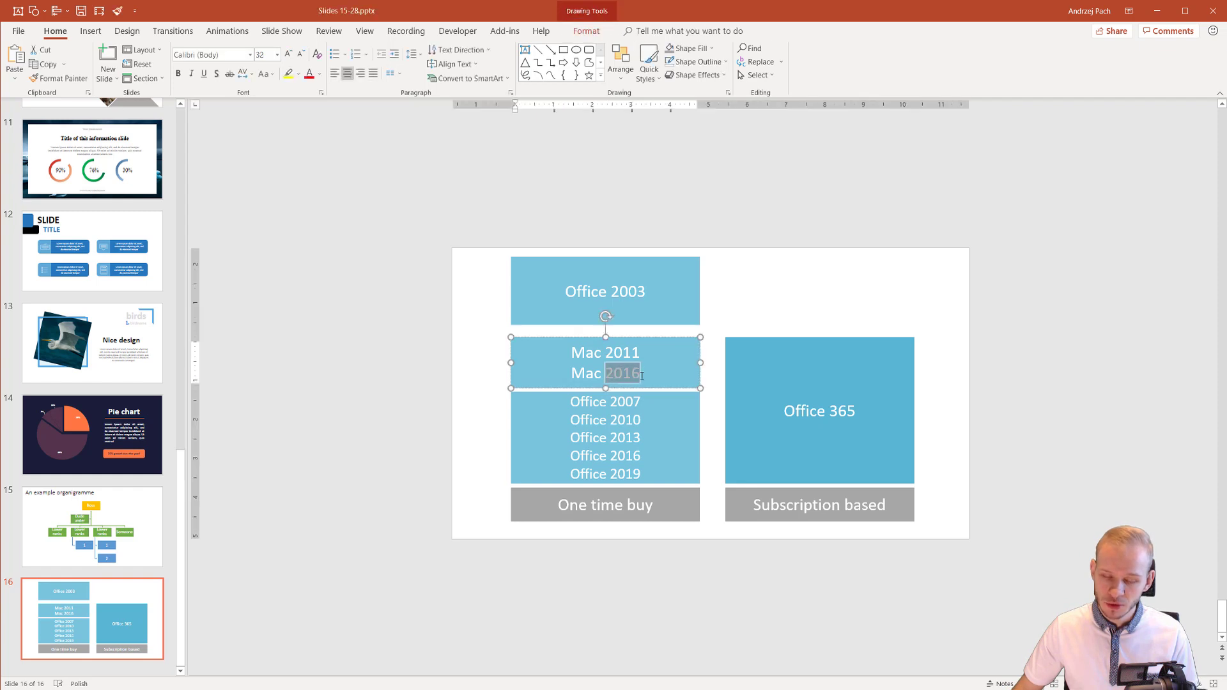
drag(612, 474, 654, 475)
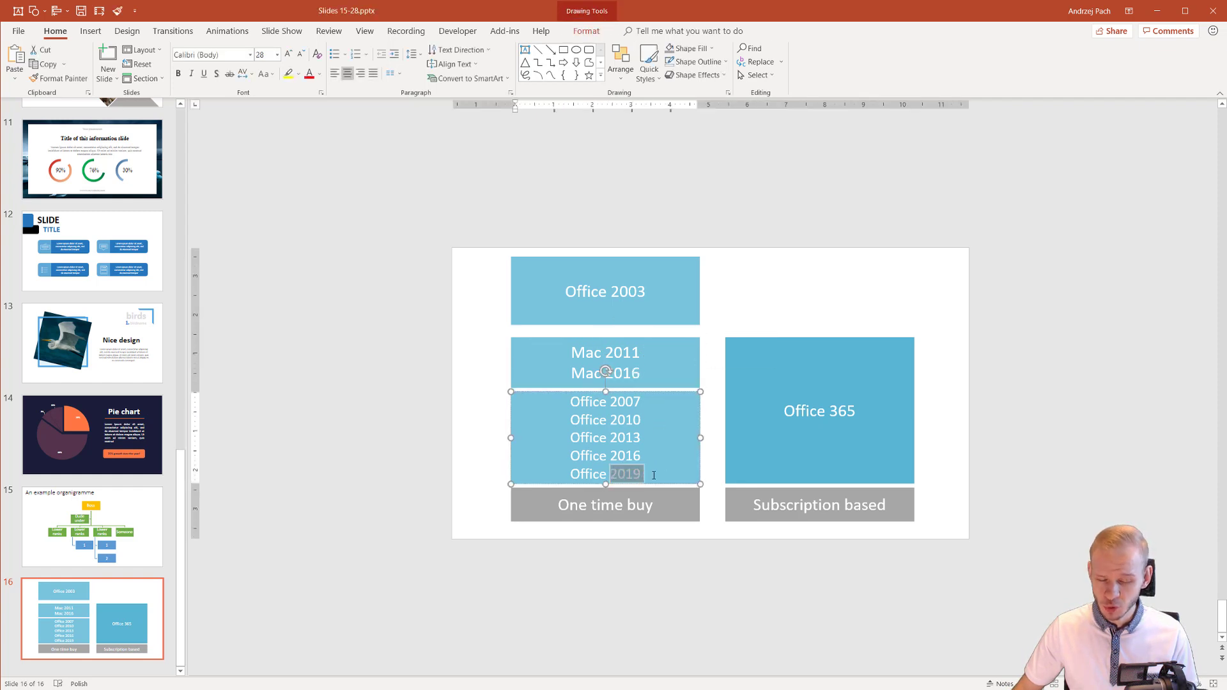
click(695, 582)
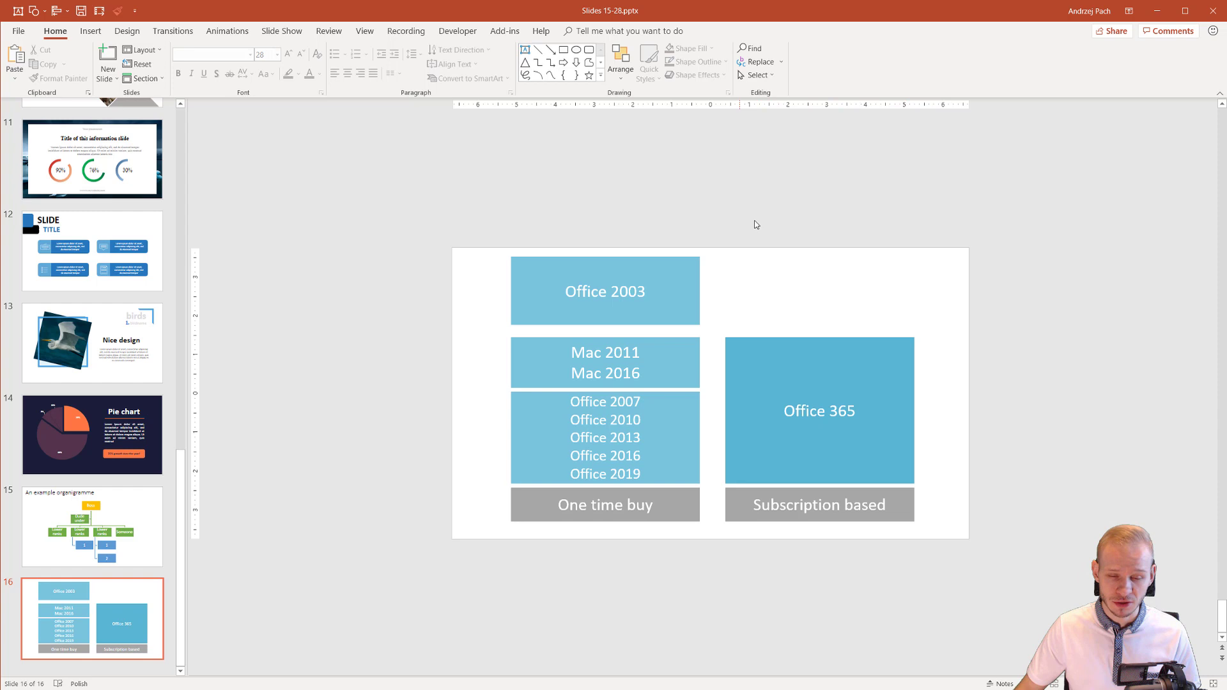
drag(572, 374, 648, 374)
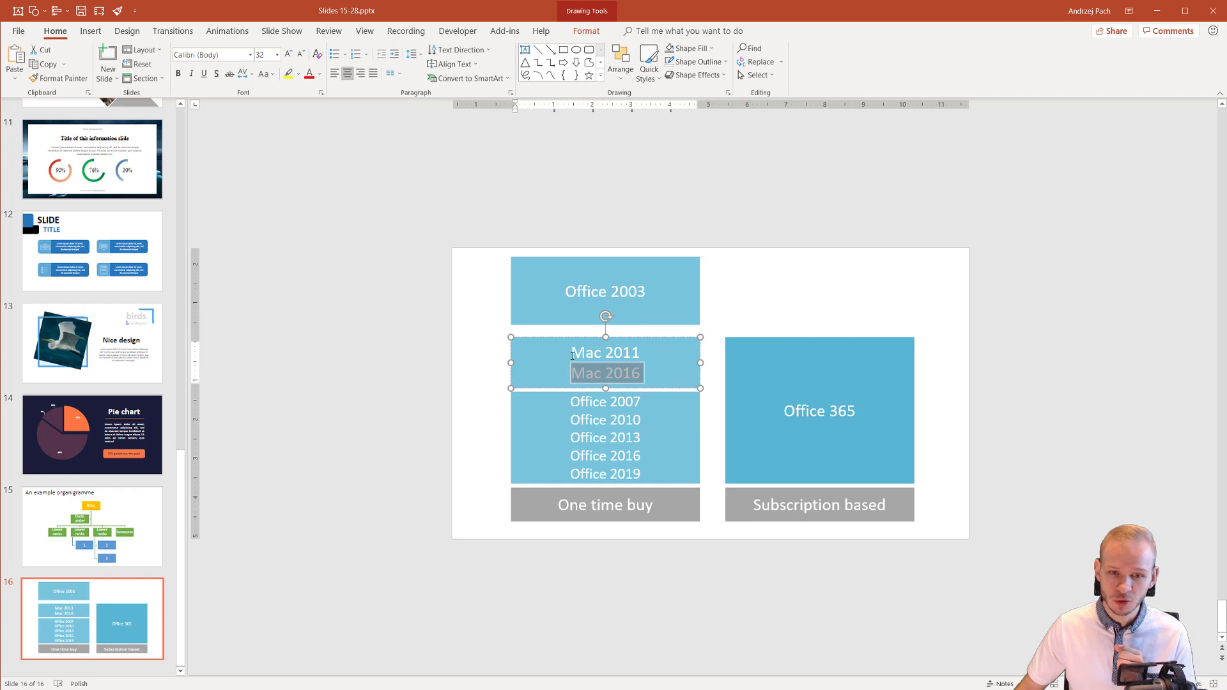
drag(569, 355, 645, 356)
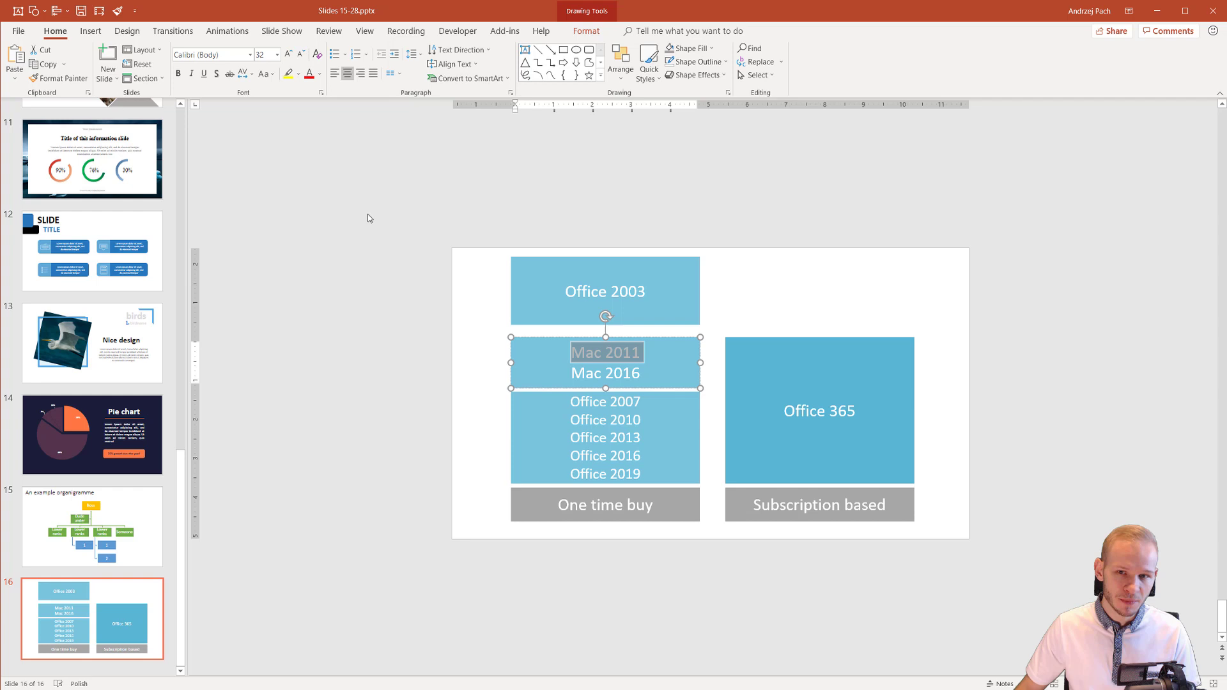
Step: Show and widen the Selection Pane, then rename the Office 2003 rectangle to 'asdonasdno'
click(757, 74)
click(760, 119)
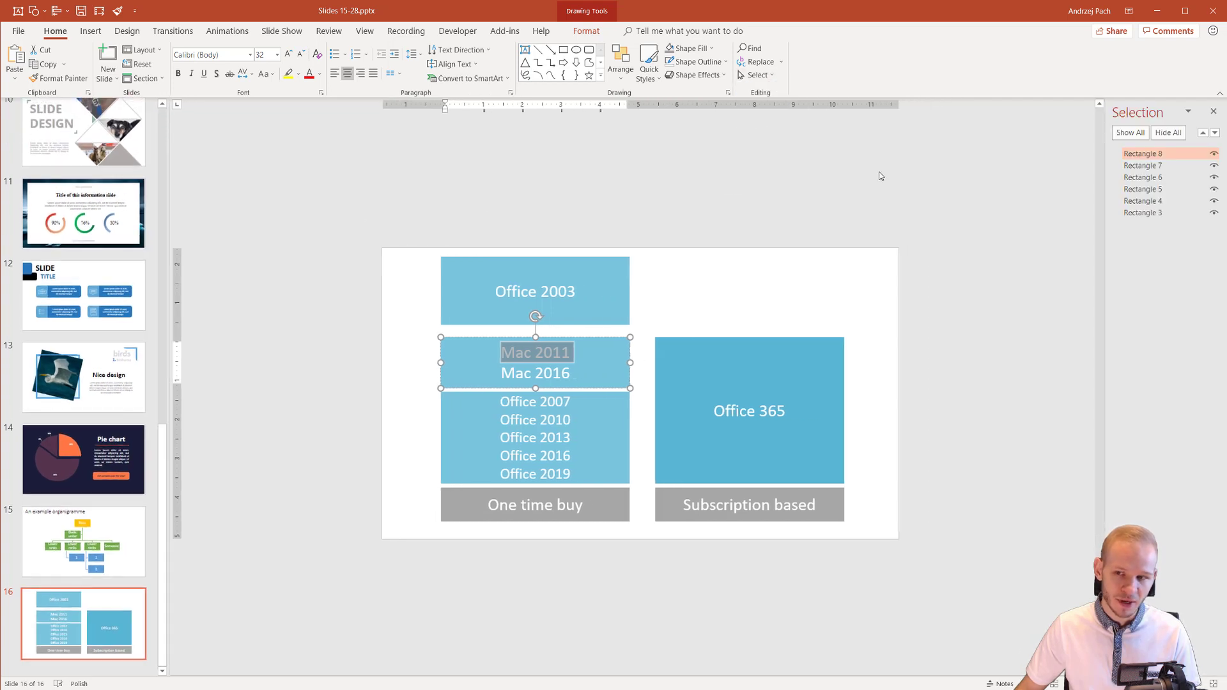
drag(1105, 167, 1002, 165)
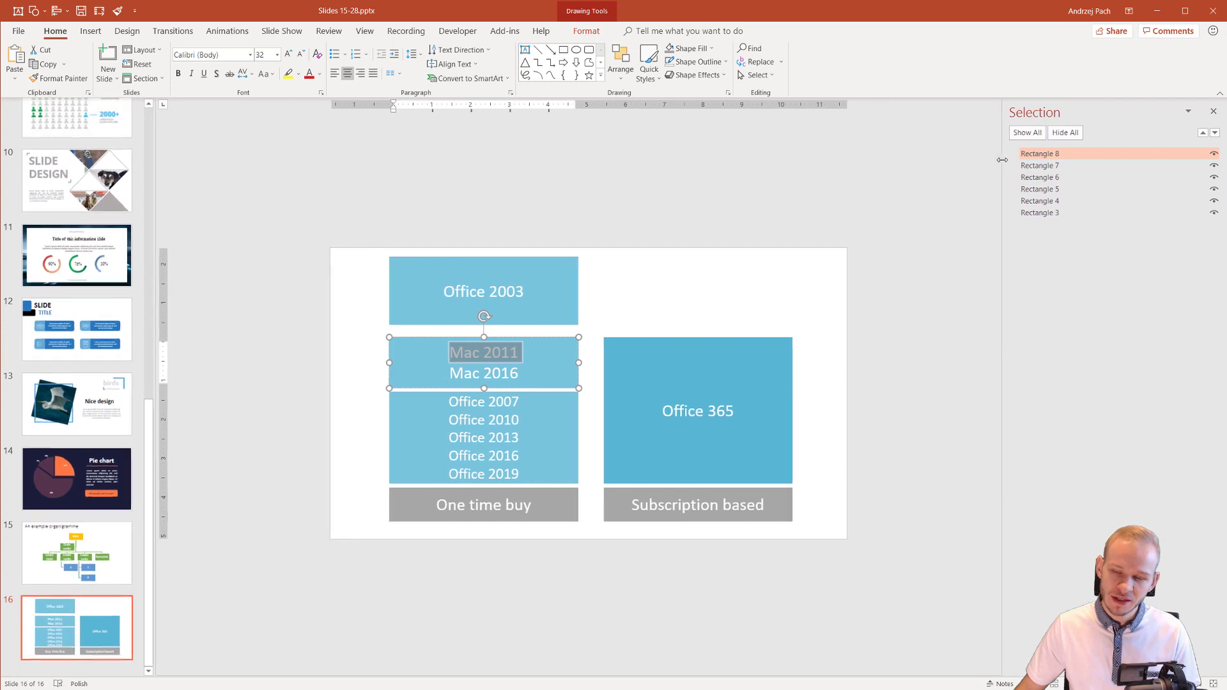
click(1067, 155)
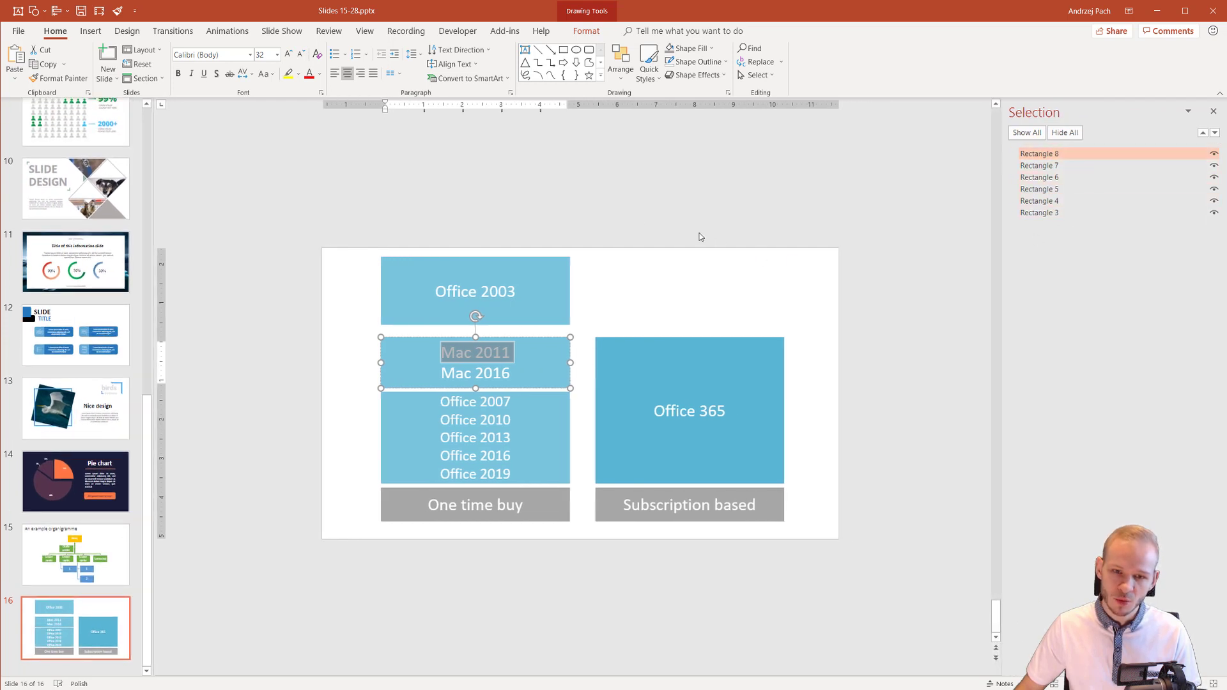
click(558, 289)
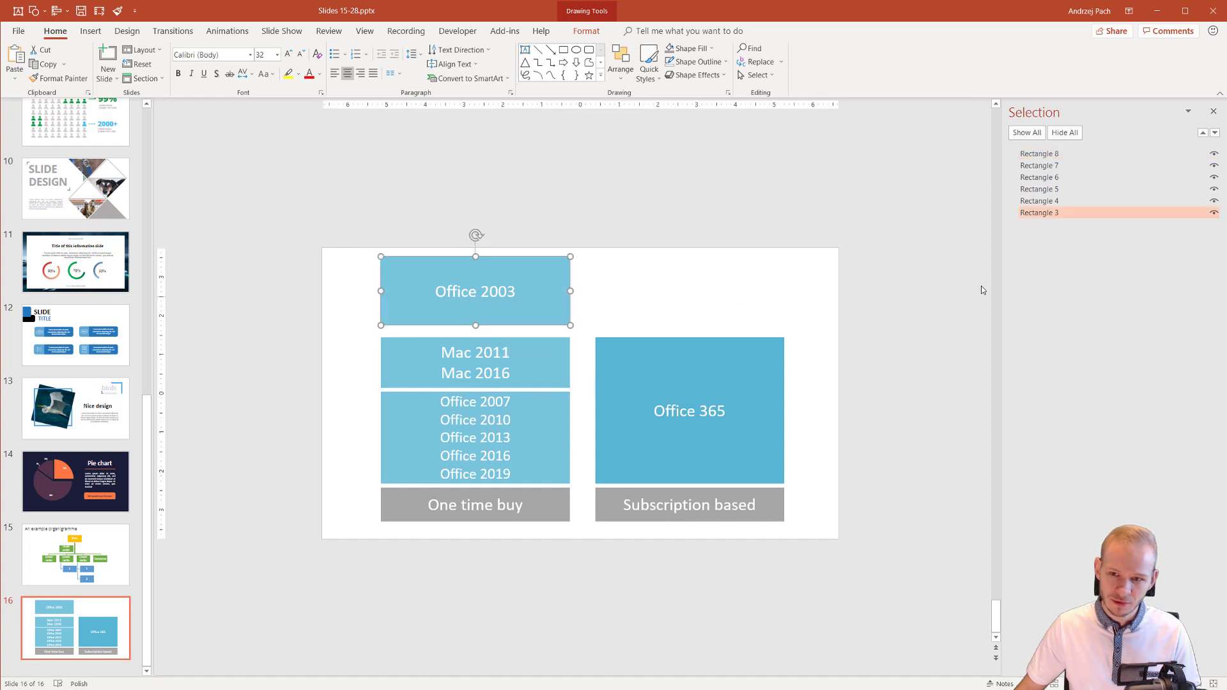
click(1052, 214)
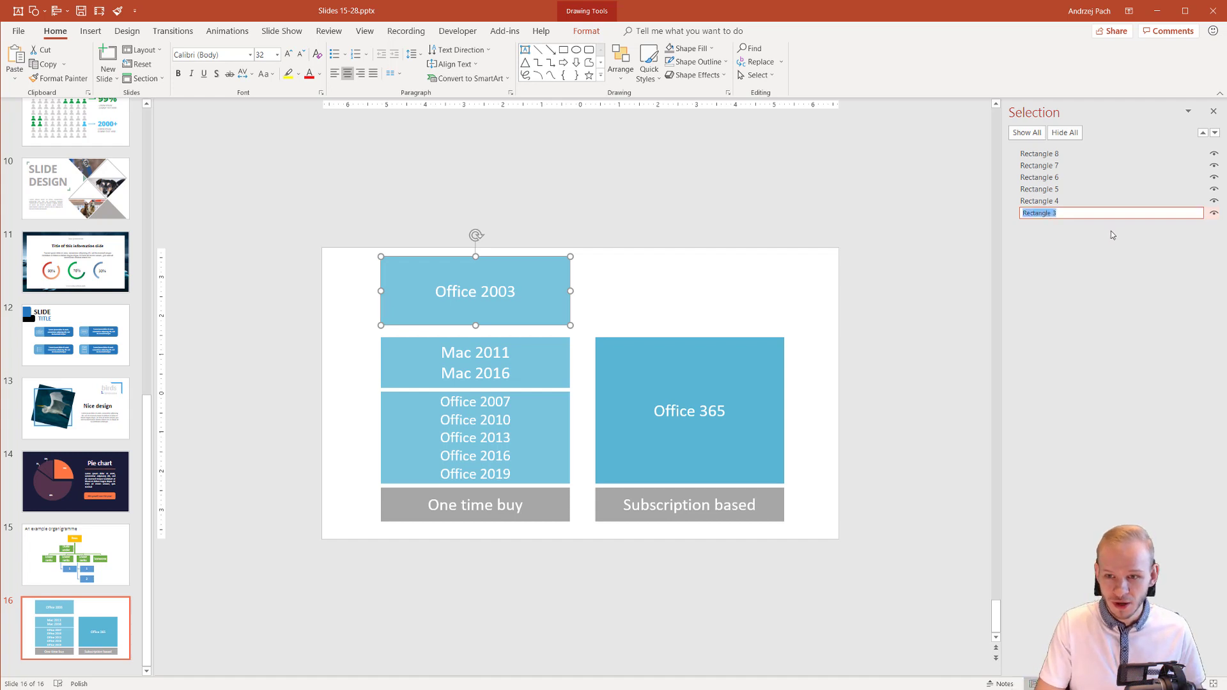
text(asdonasdno)
key(Return)
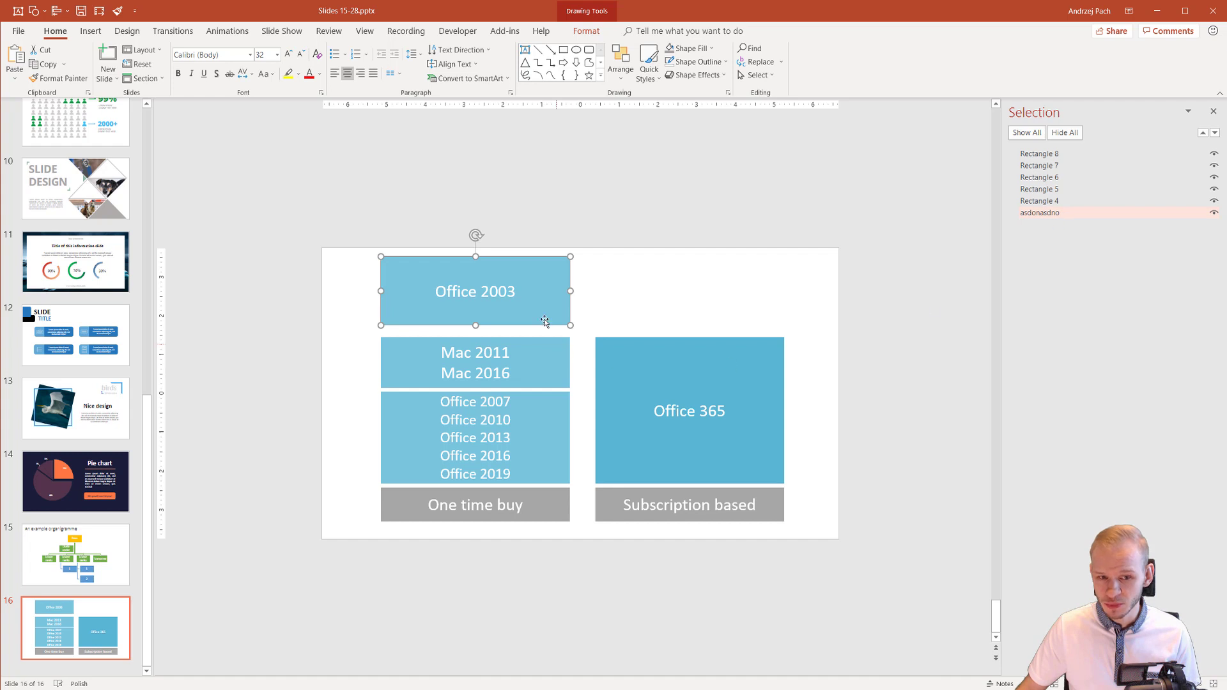
Step: Drag the Office 2003 box down, where it ends up hidden behind the other boxes
drag(535, 300, 548, 399)
click(330, 460)
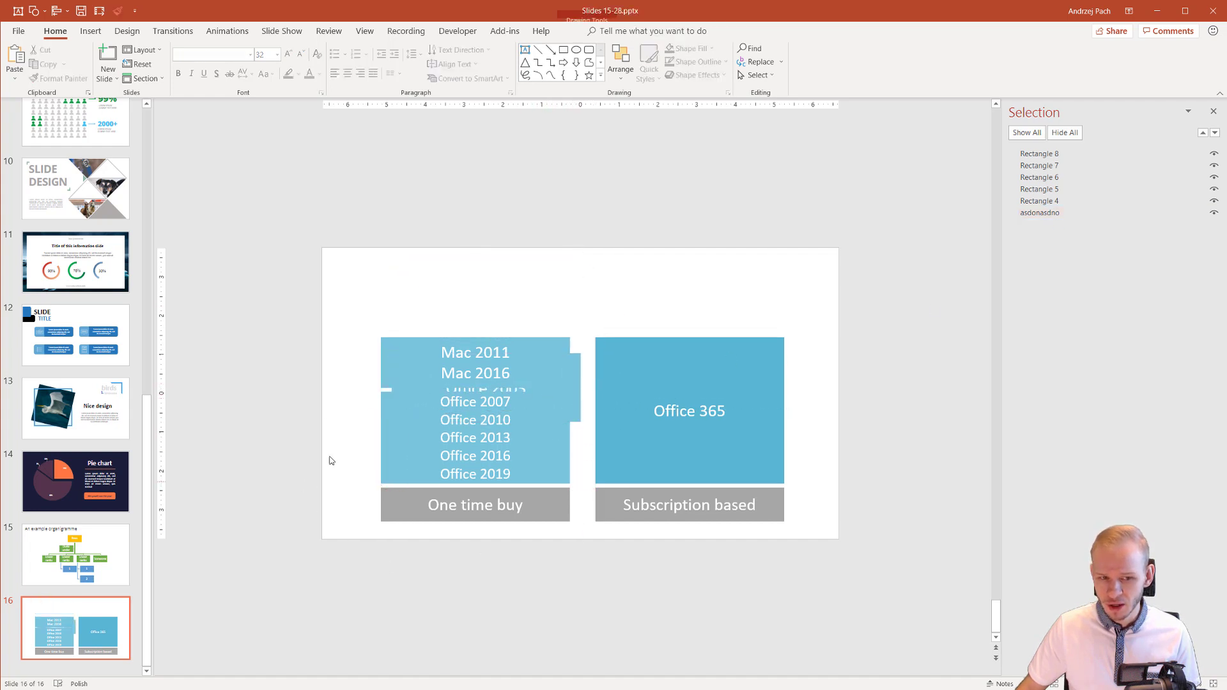
click(403, 402)
click(353, 435)
click(413, 384)
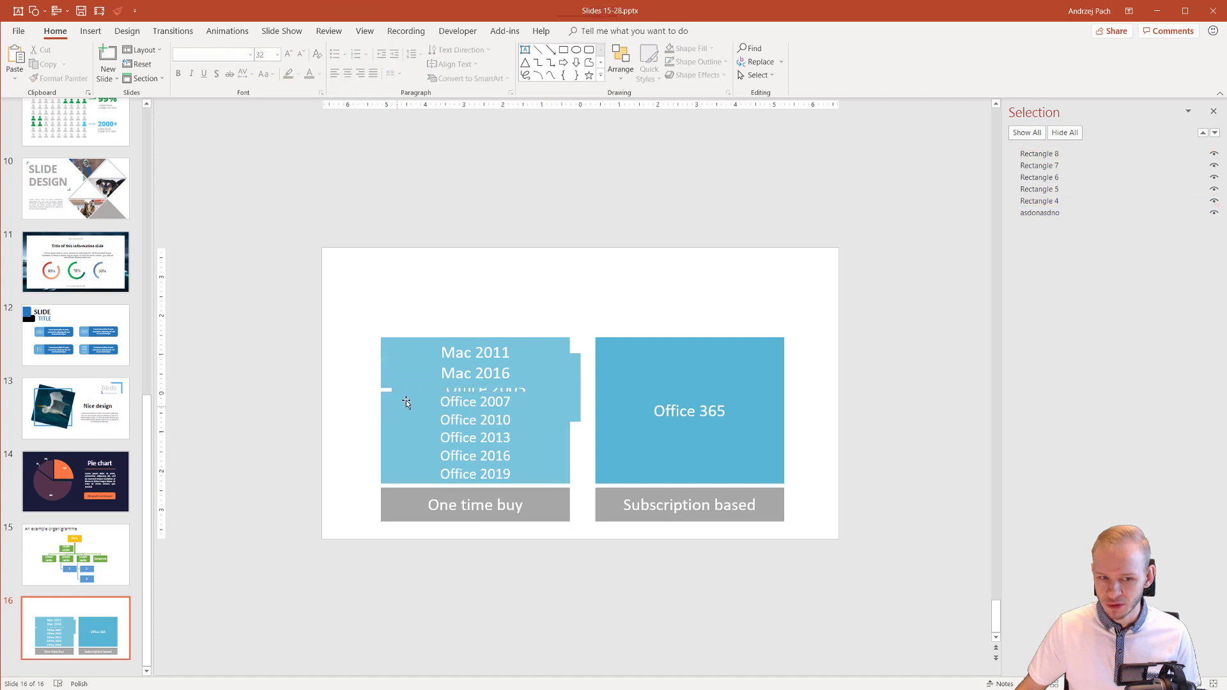
click(406, 393)
click(400, 392)
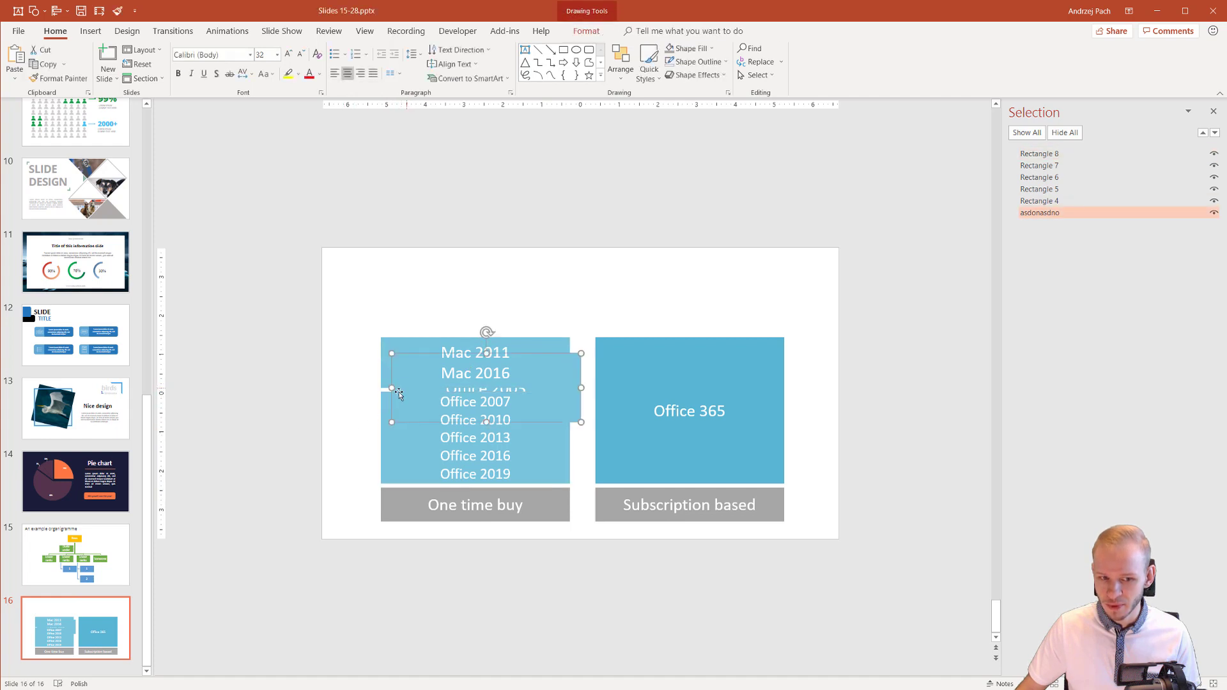
key(Escape)
Step: Reselect 'asdonasdno' in the Selection Pane and arrow-nudge the Office 2003 box up above the boxes
click(1056, 215)
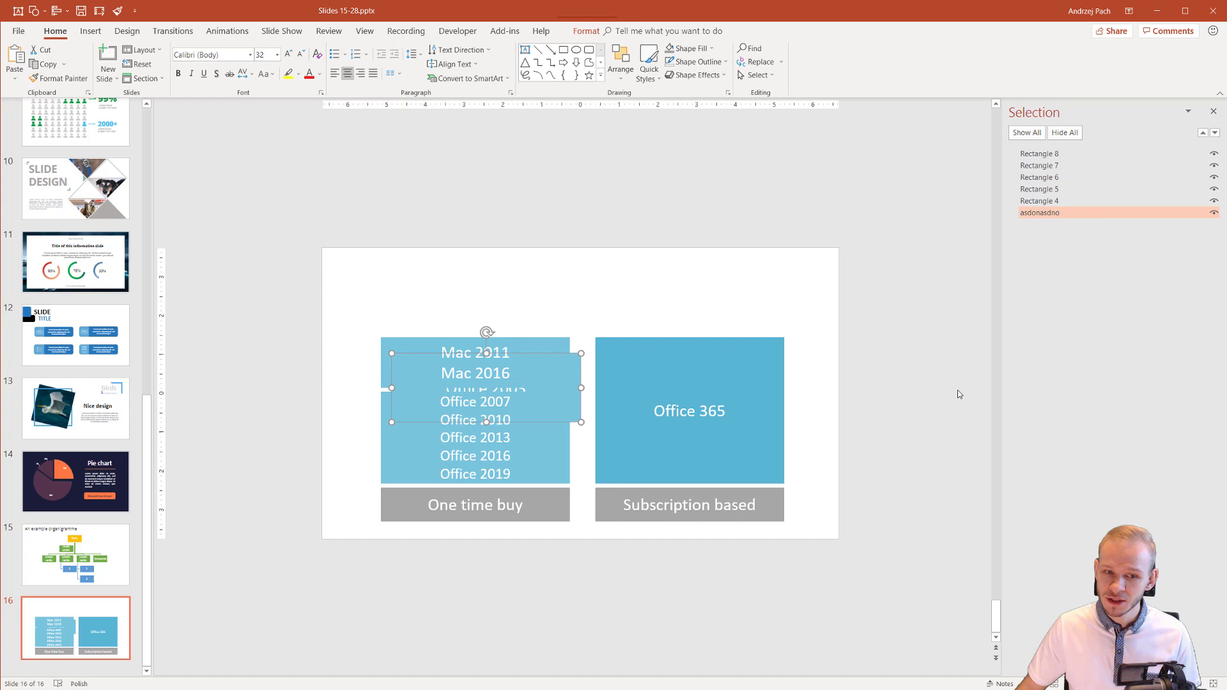
key(Up)
key(Up)
key(Up)
key(Up)
key(Up)
key(Up)
key(Up)
key(Up)
key(Up)
key(Up)
key(Up)
key(Up)
key(Up)
key(Up)
key(Up)
key(Up)
key(Up)
key(Up)
key(Up)
key(Up)
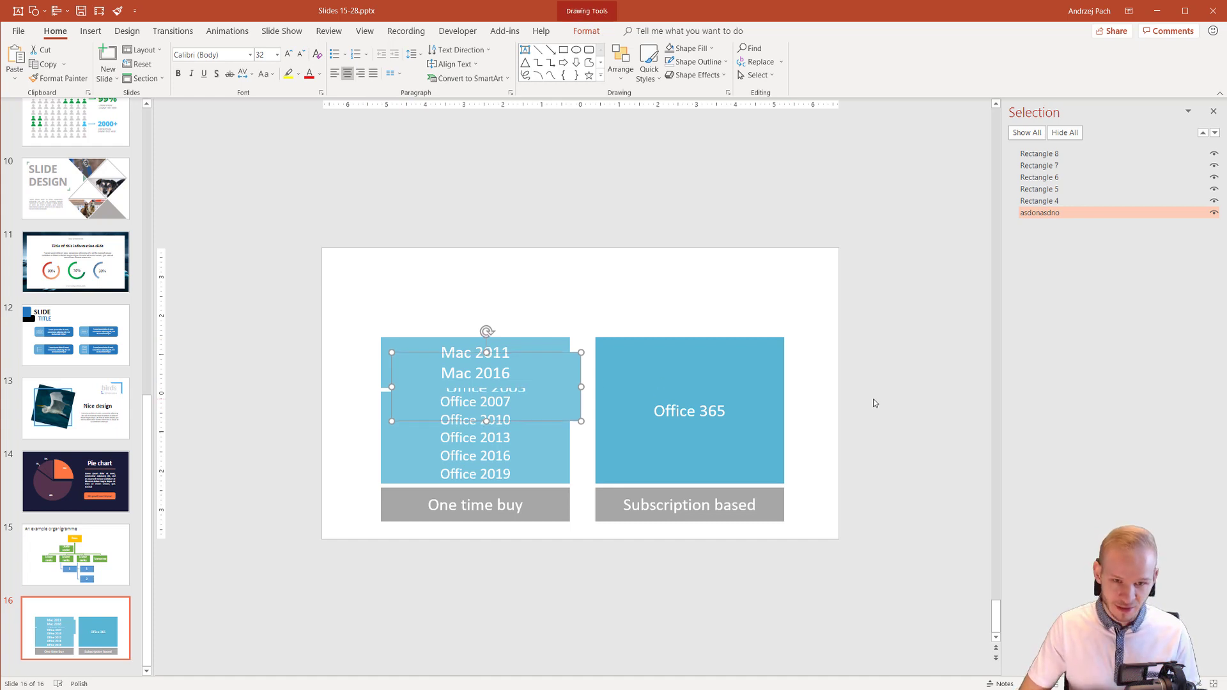
key(Down)
key(Down)
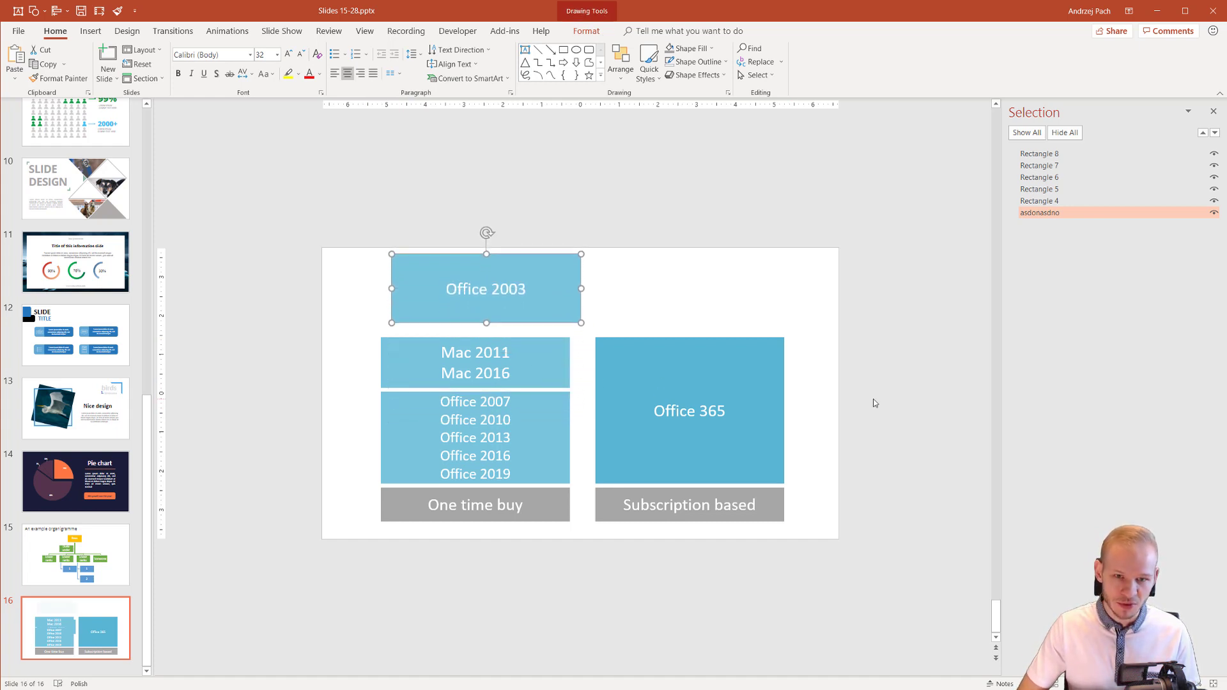
key(Left)
key(Left)
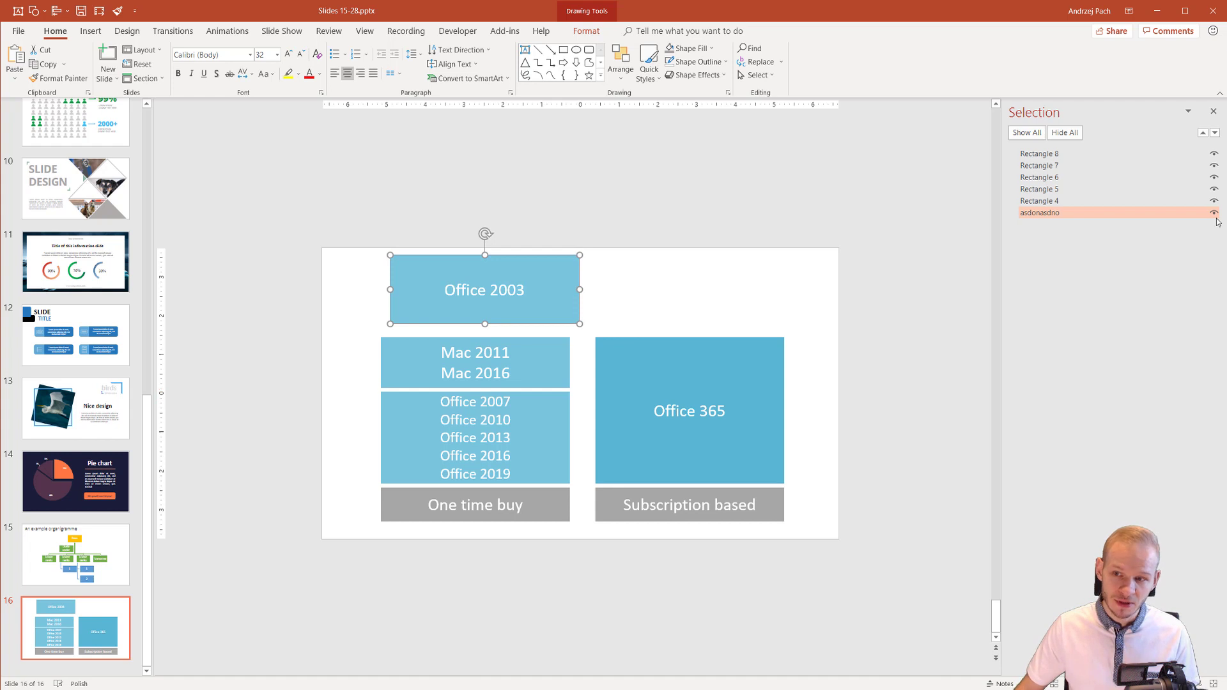
key(Escape)
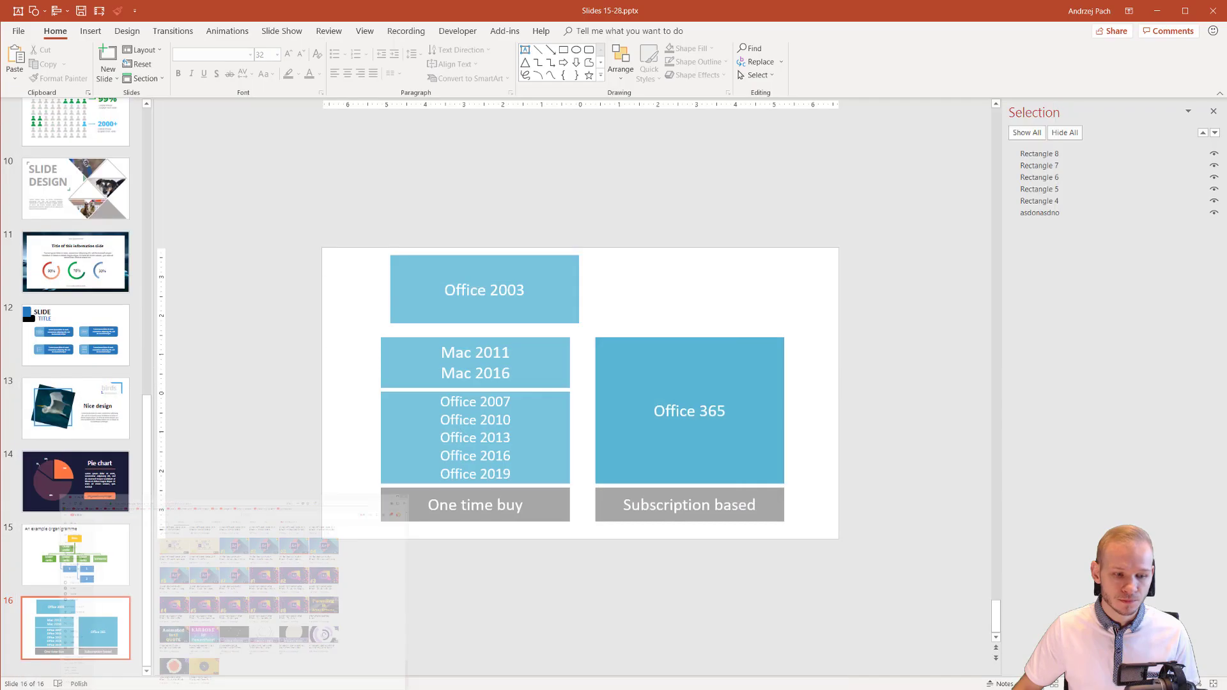
key(alt+Tab)
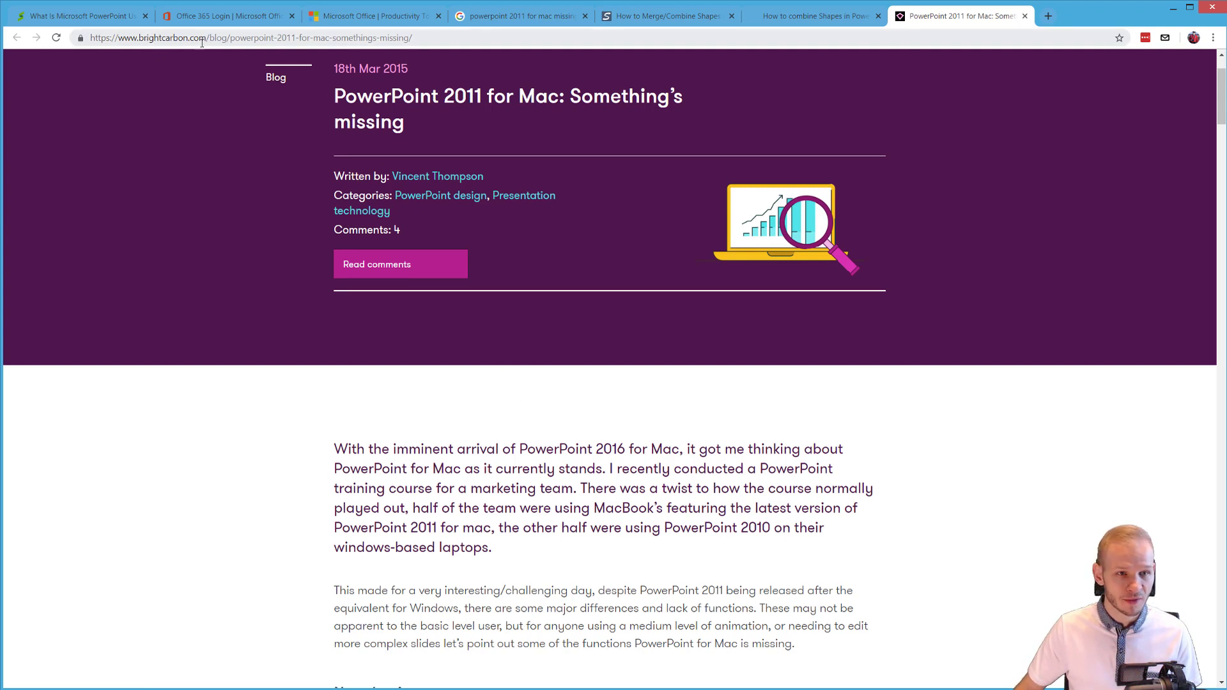
scroll(408, 318, down, 2)
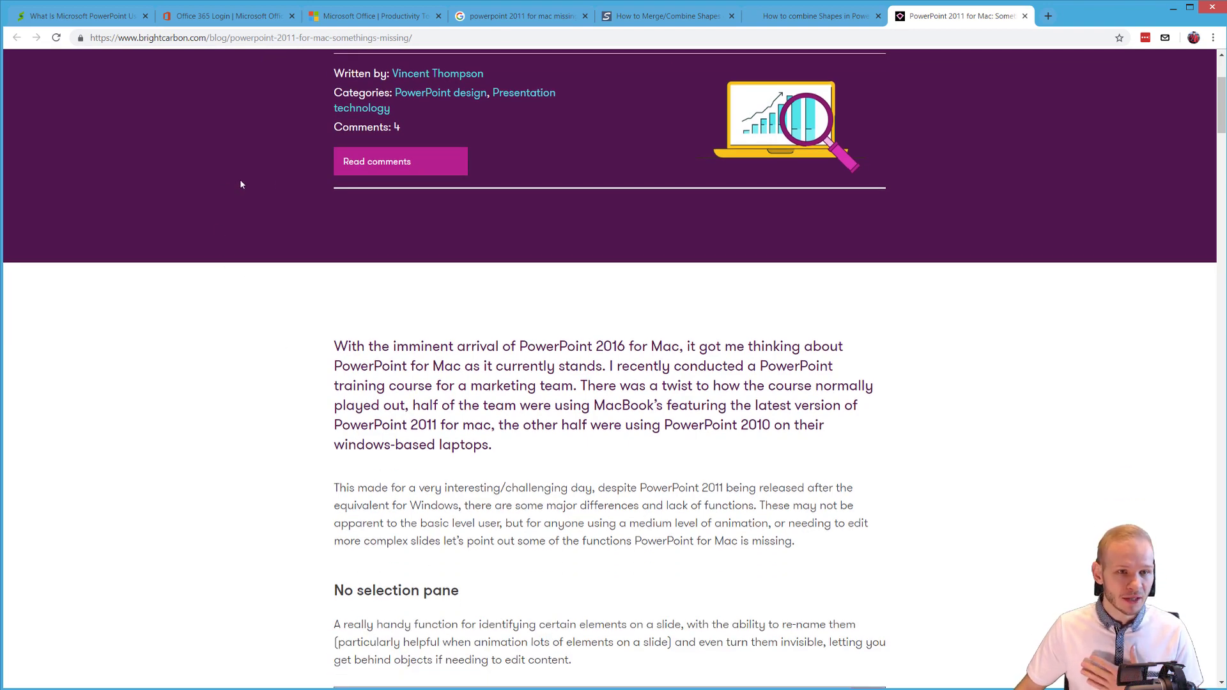
scroll(429, 386, down, 5)
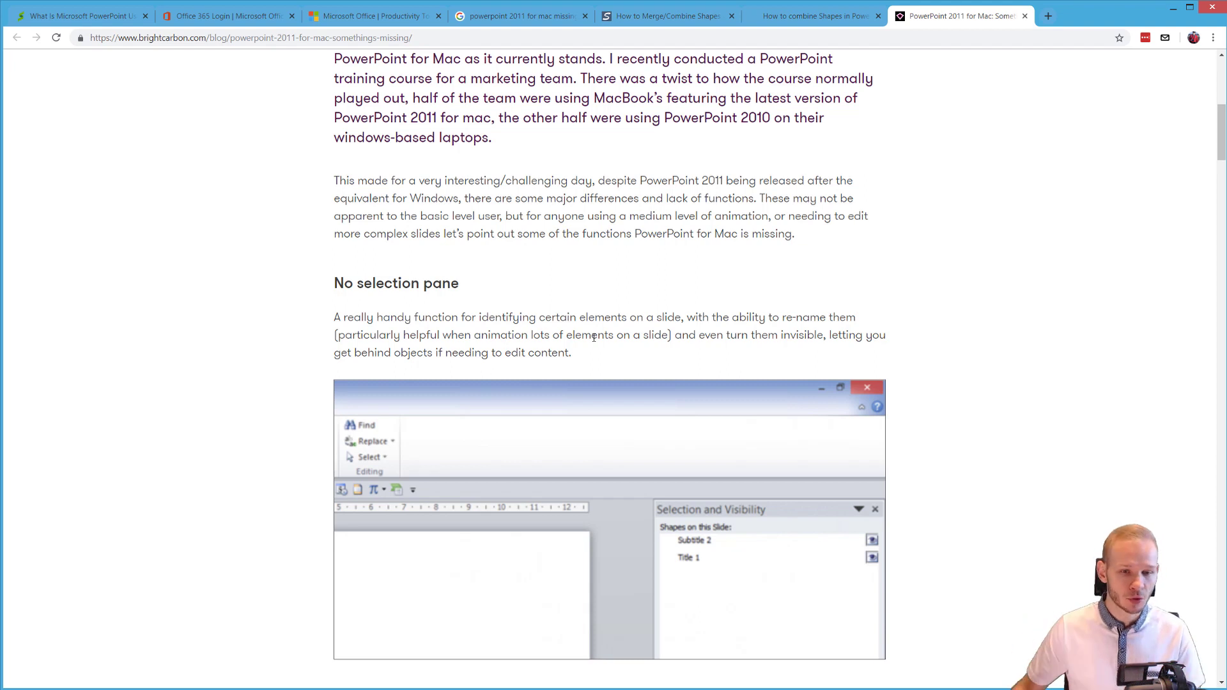
drag(331, 284, 441, 285)
click(360, 291)
scroll(441, 285, down, 6)
drag(358, 328, 509, 328)
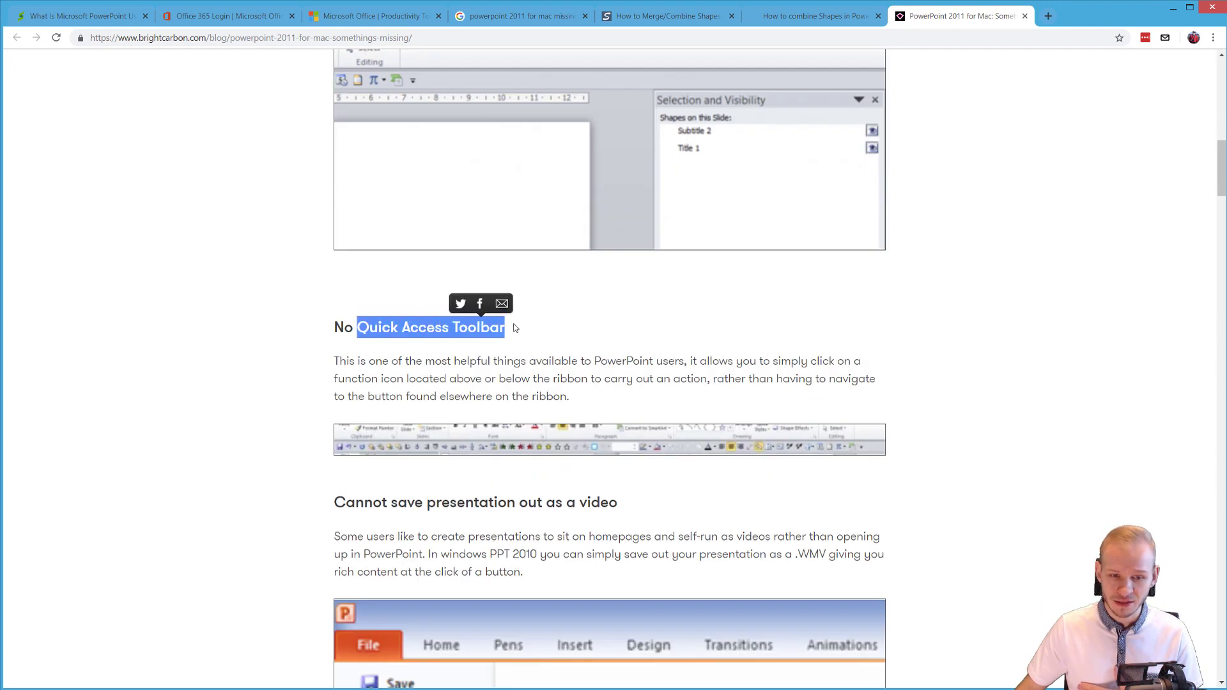
scroll(671, 338, down, 3)
scroll(671, 337, down, 13)
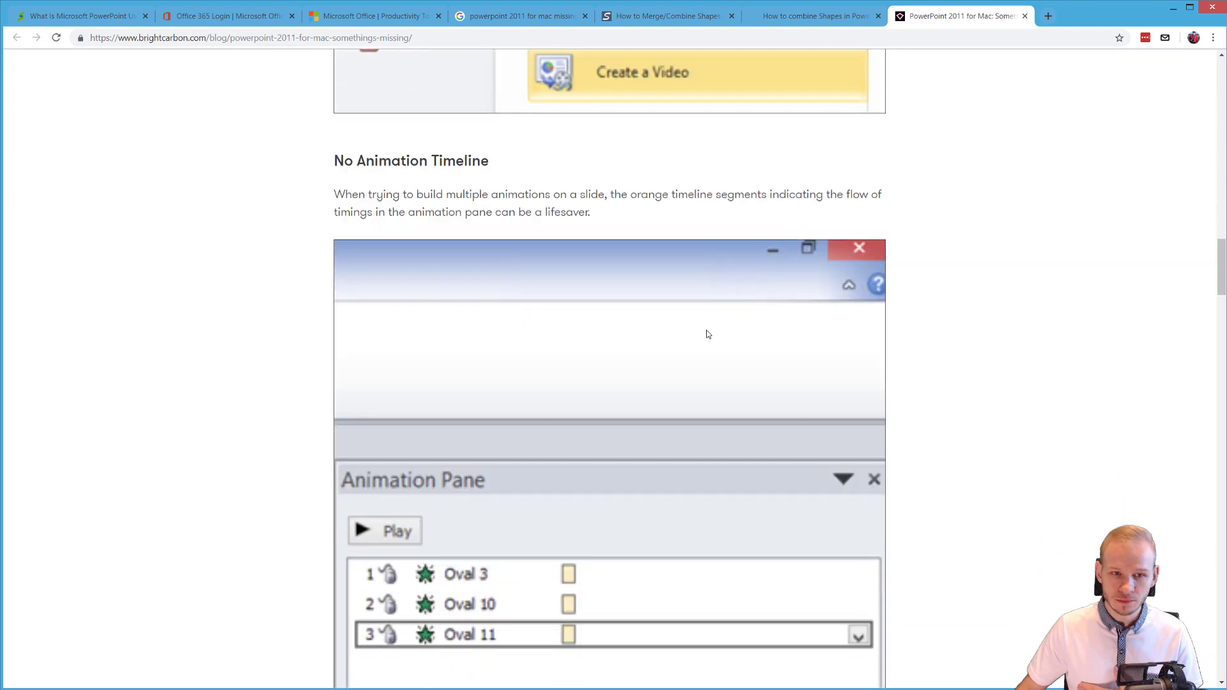
scroll(382, 206, down, 3)
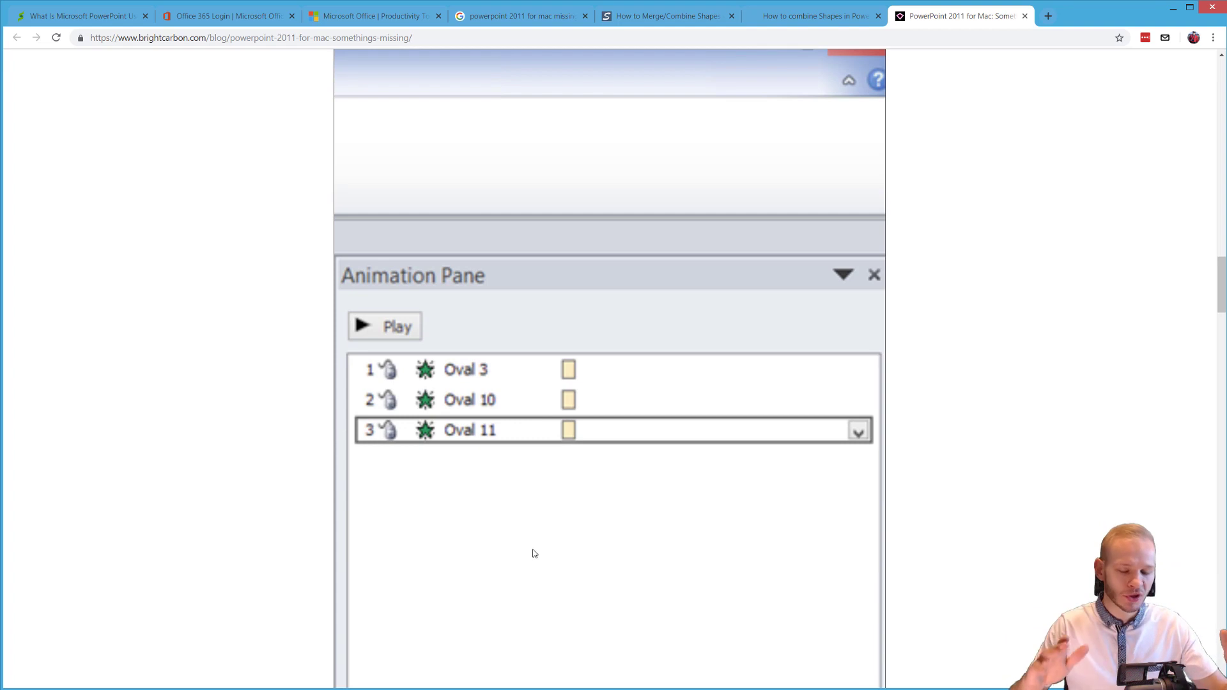
Step: Nudge the Office 2003 box left to align with the left edge of the Mac and Office boxes
key(alt+Tab)
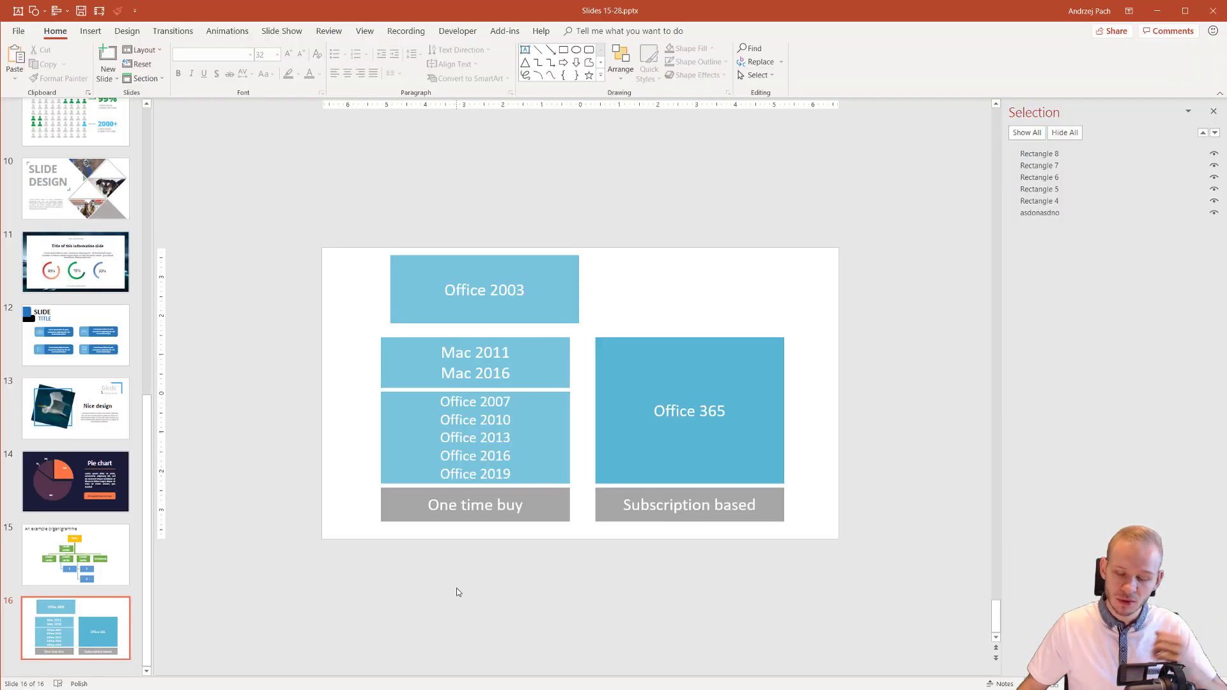
drag(538, 304, 529, 308)
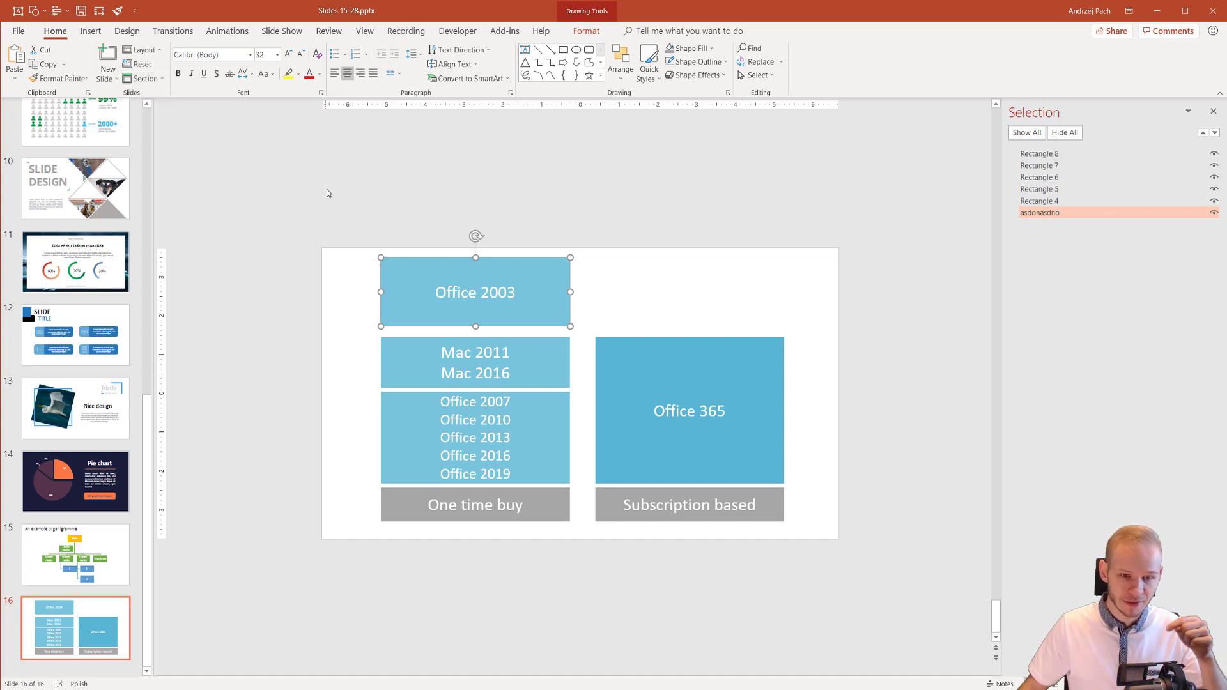
key(super+alt+d)
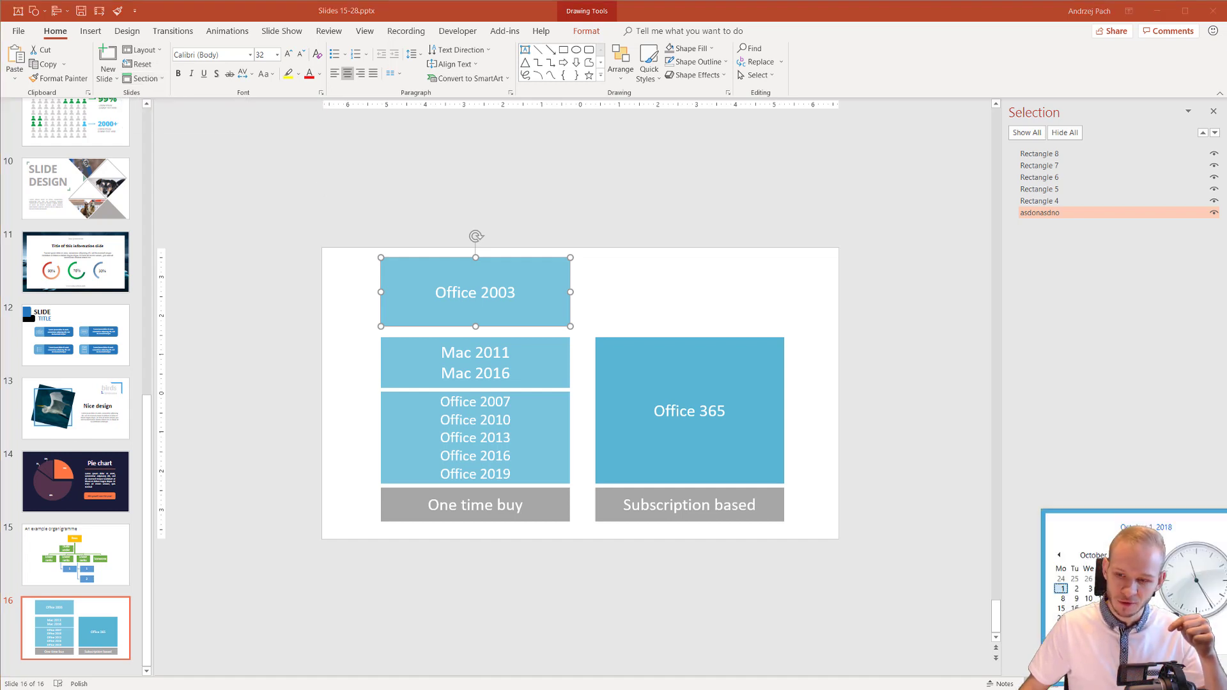
key(Escape)
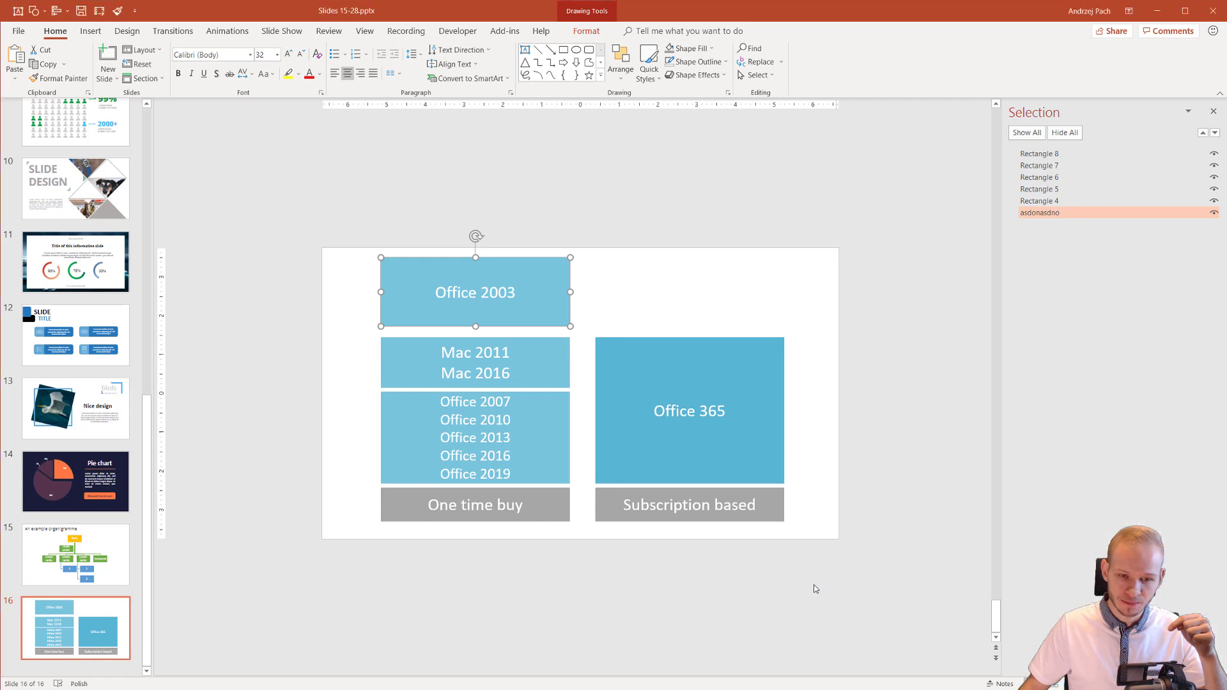
drag(440, 458, 509, 458)
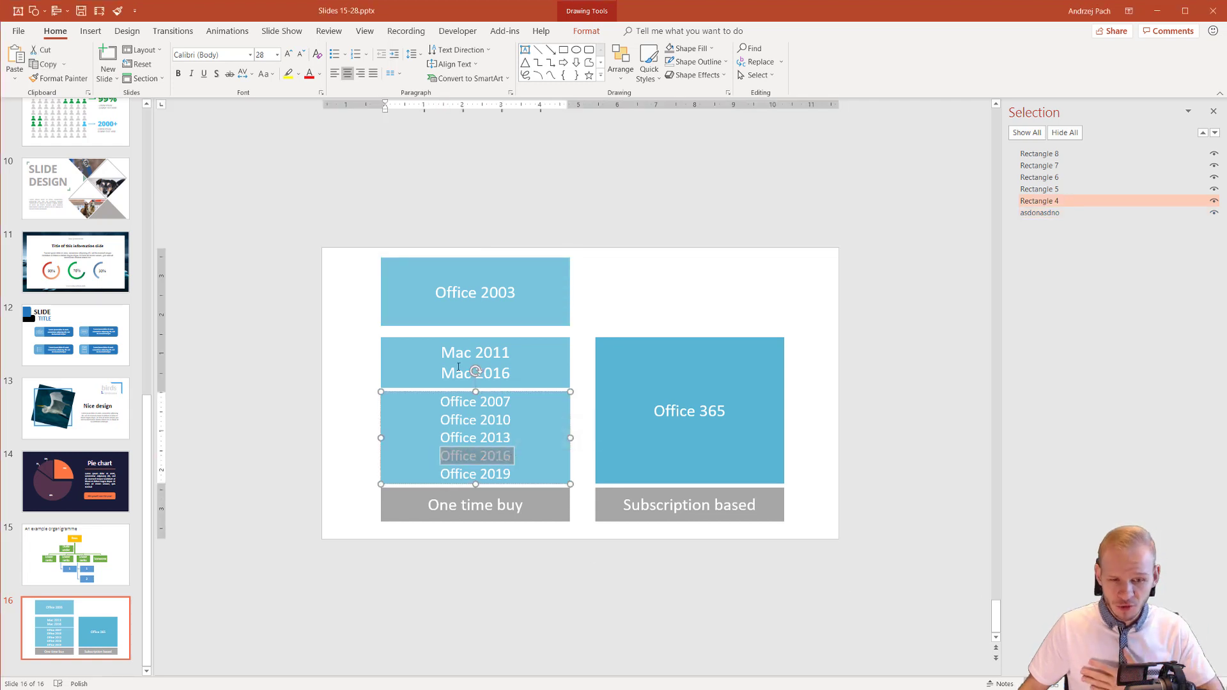
drag(441, 374, 514, 376)
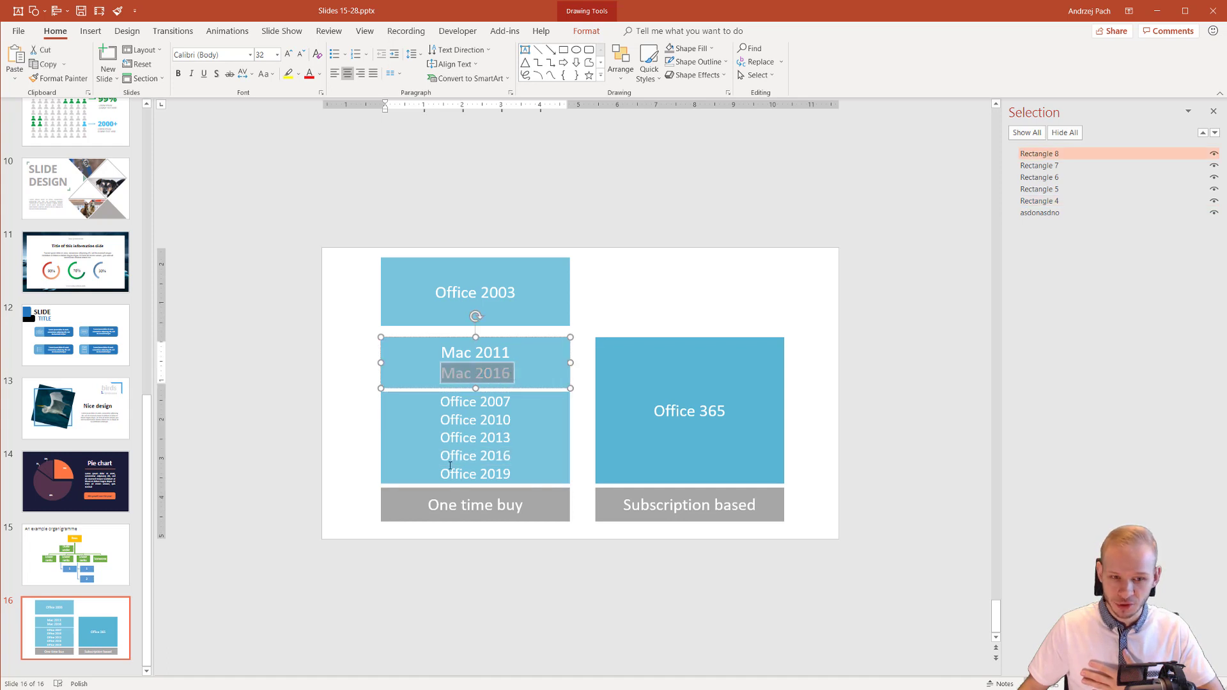
drag(450, 465, 492, 464)
key(ctrl+z)
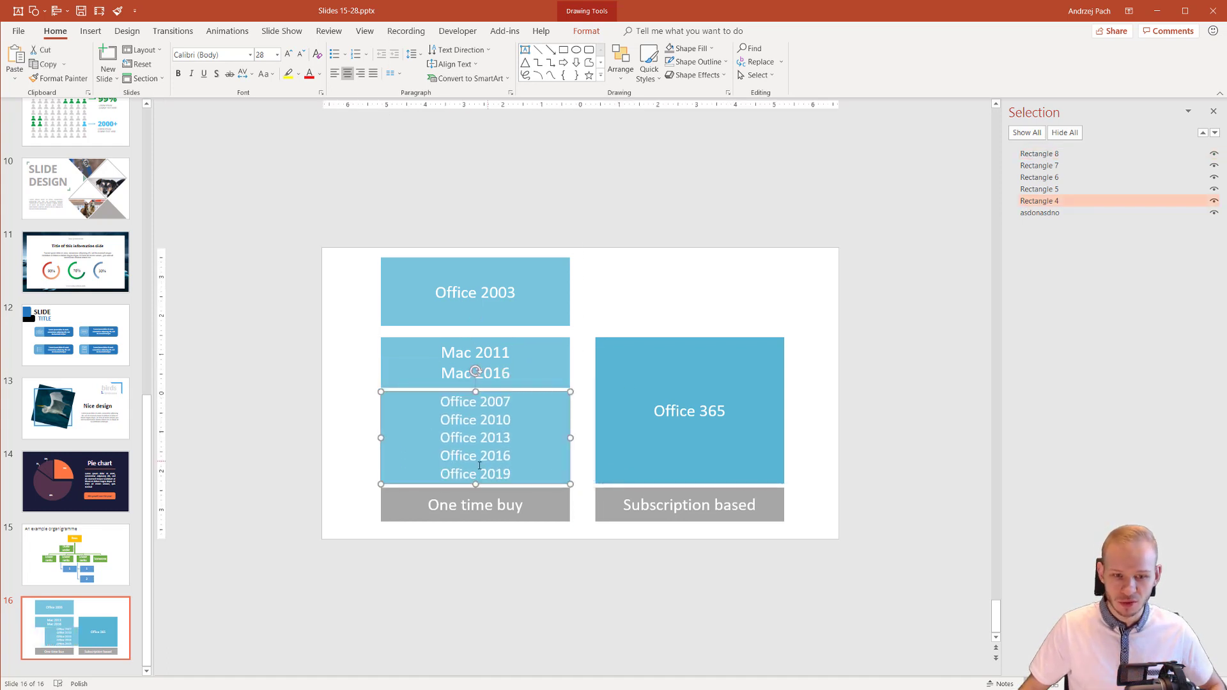
triple_click(479, 466)
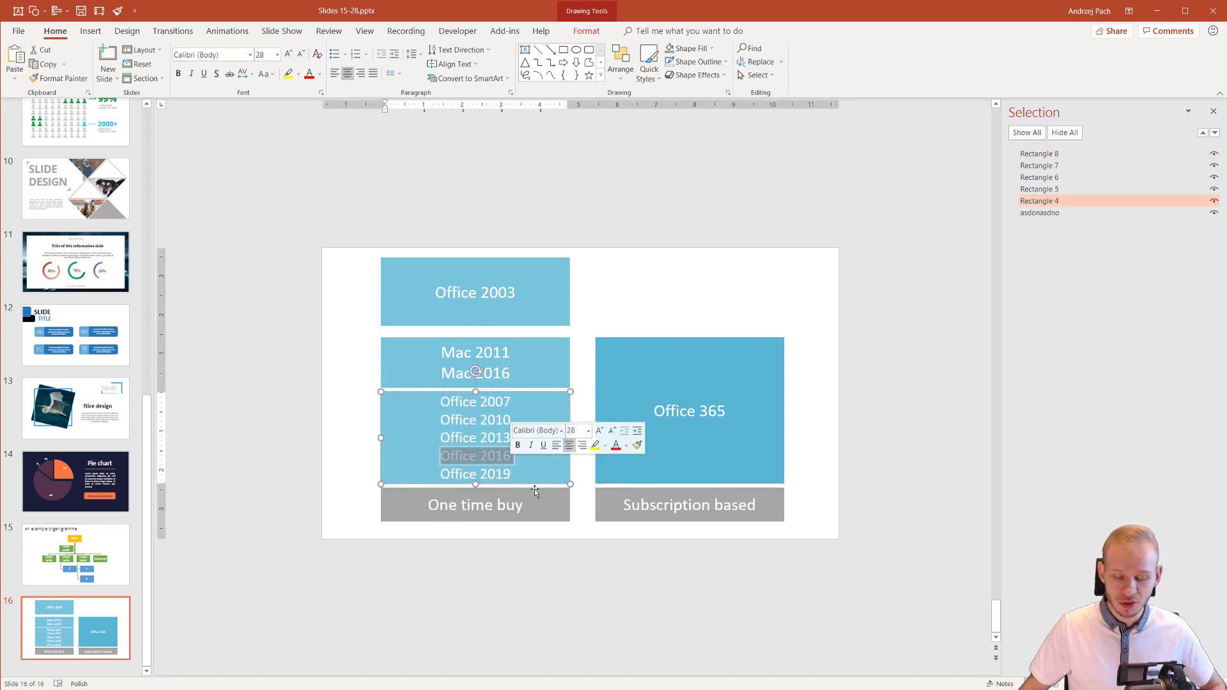
click(624, 565)
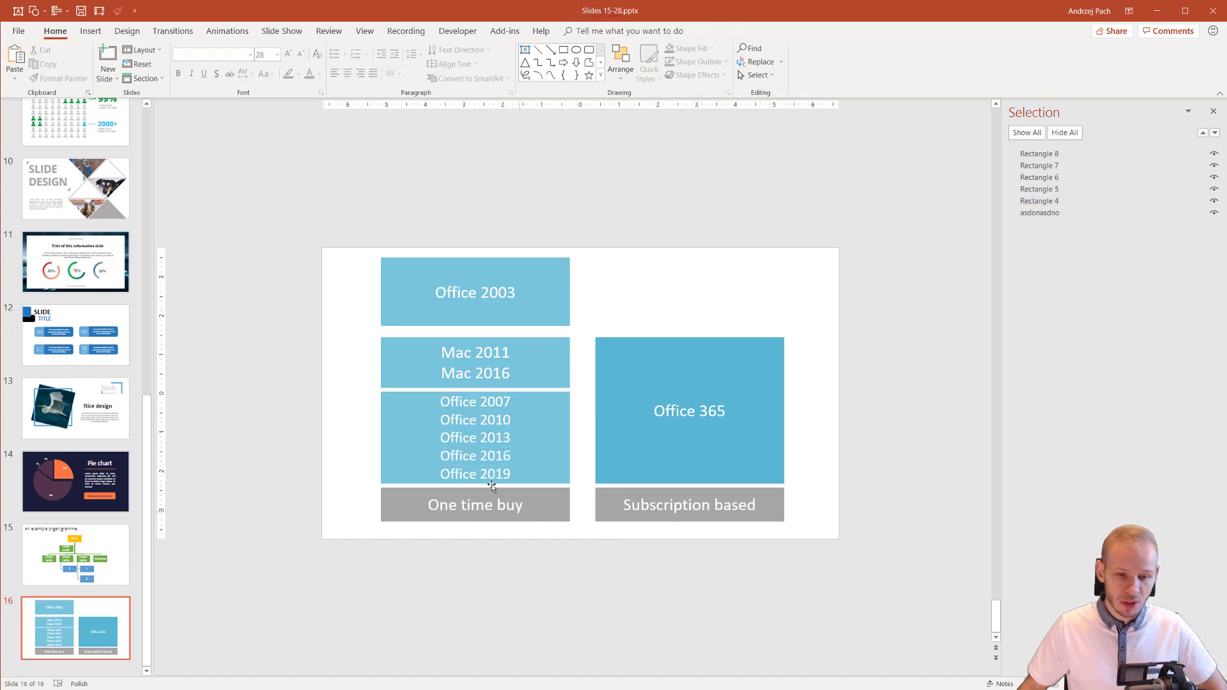
triple_click(466, 475)
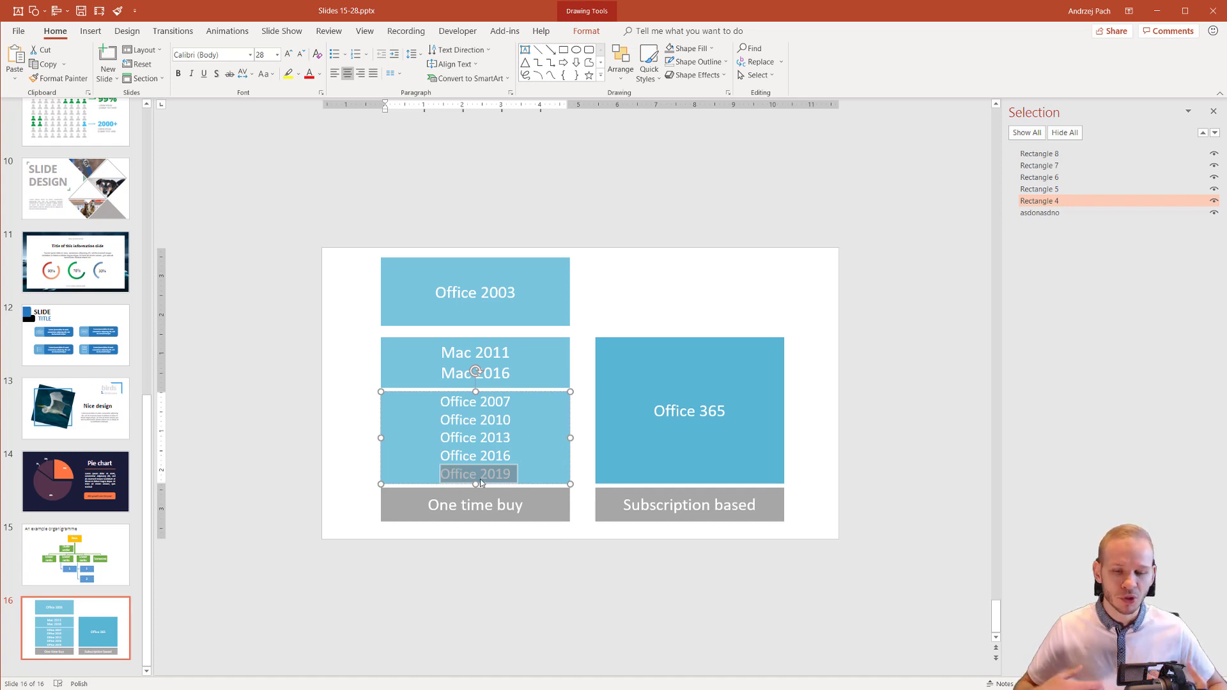
click(431, 505)
drag(430, 505, 529, 510)
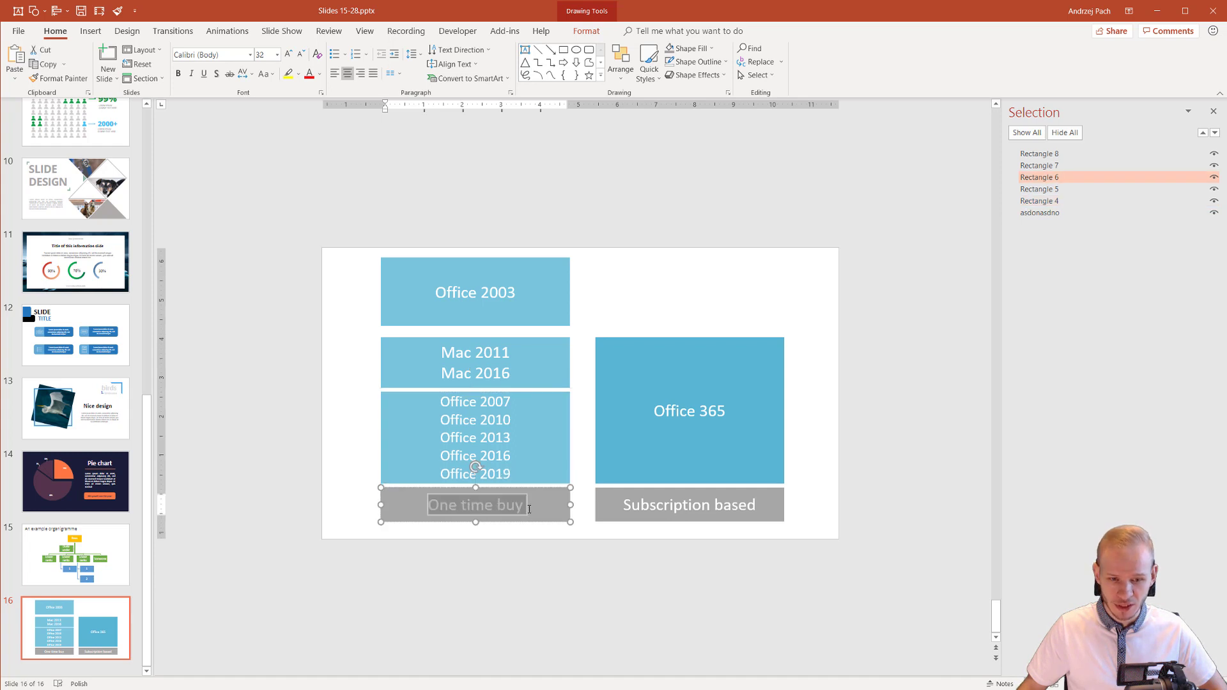
click(629, 505)
drag(624, 505, 759, 512)
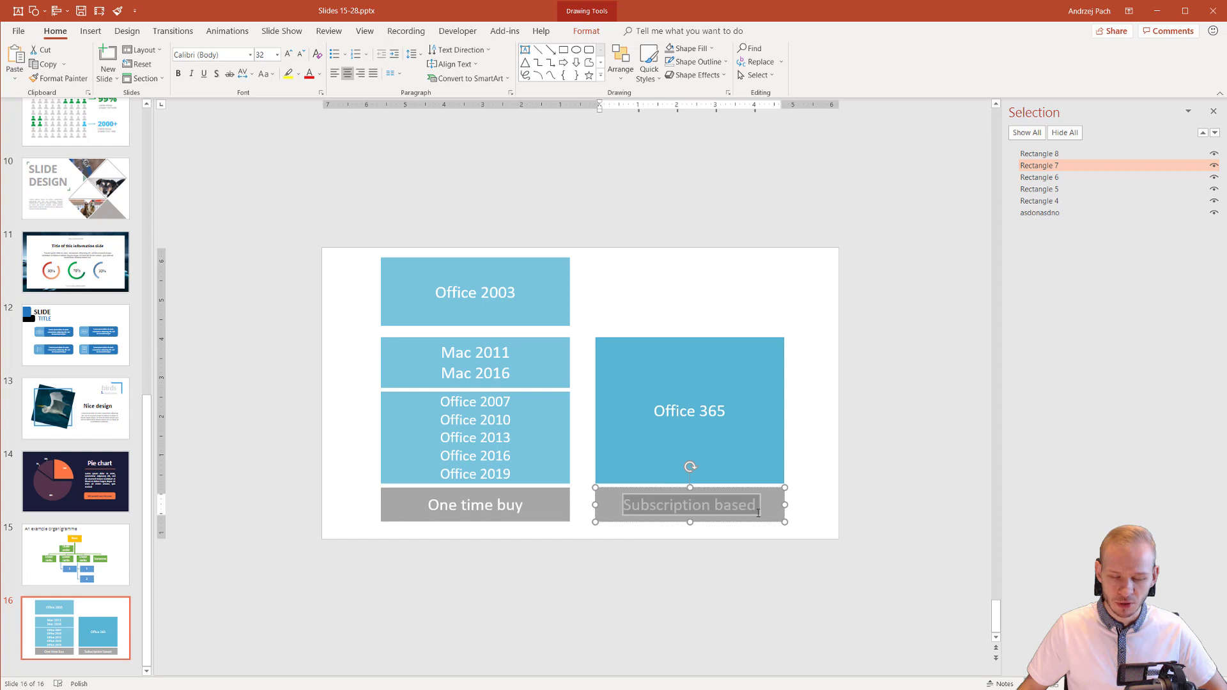
click(656, 411)
drag(656, 411, 731, 414)
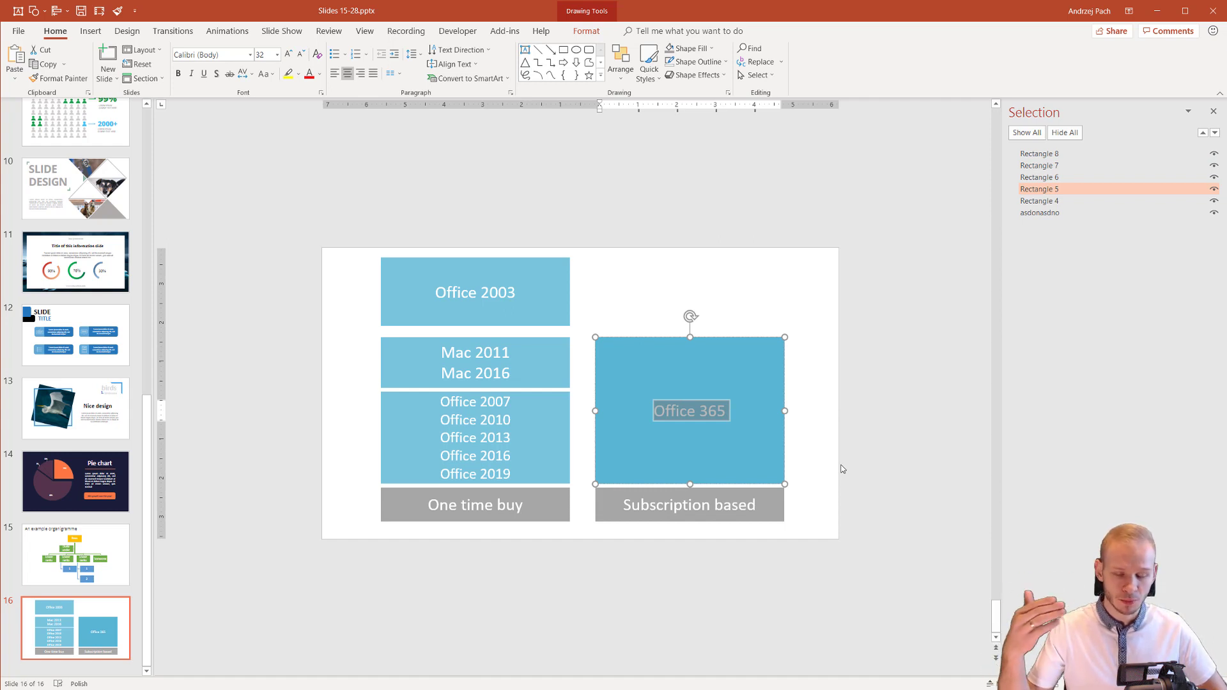
click(445, 456)
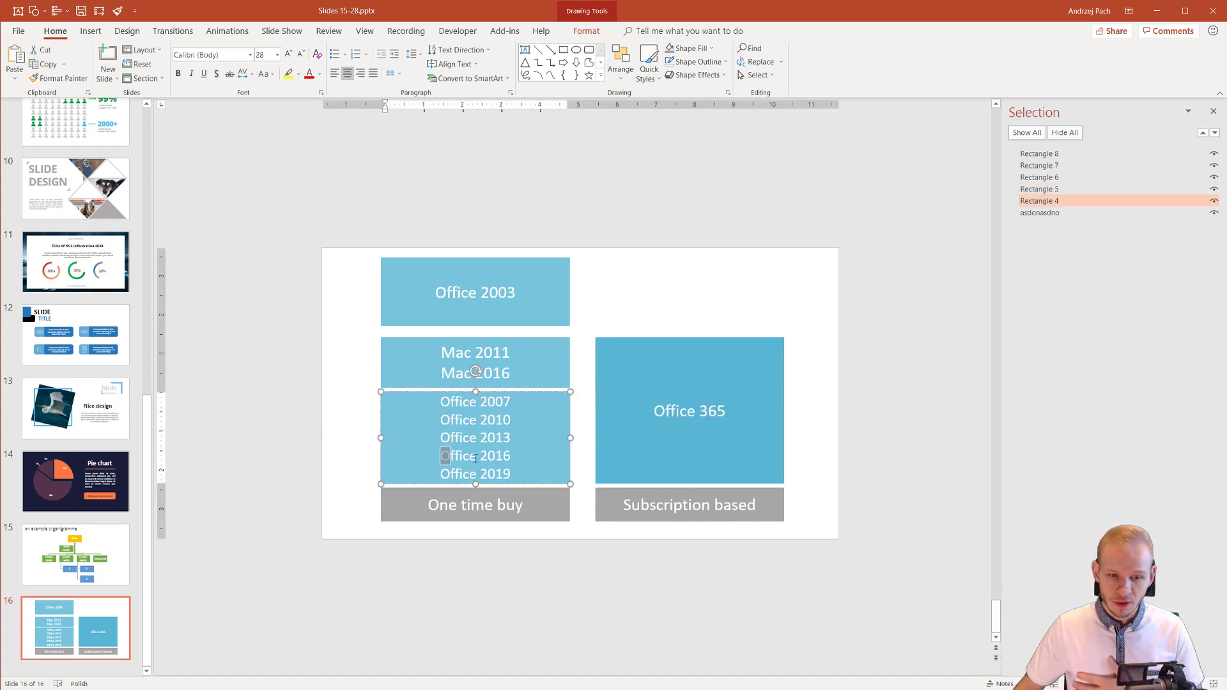
drag(475, 458, 513, 458)
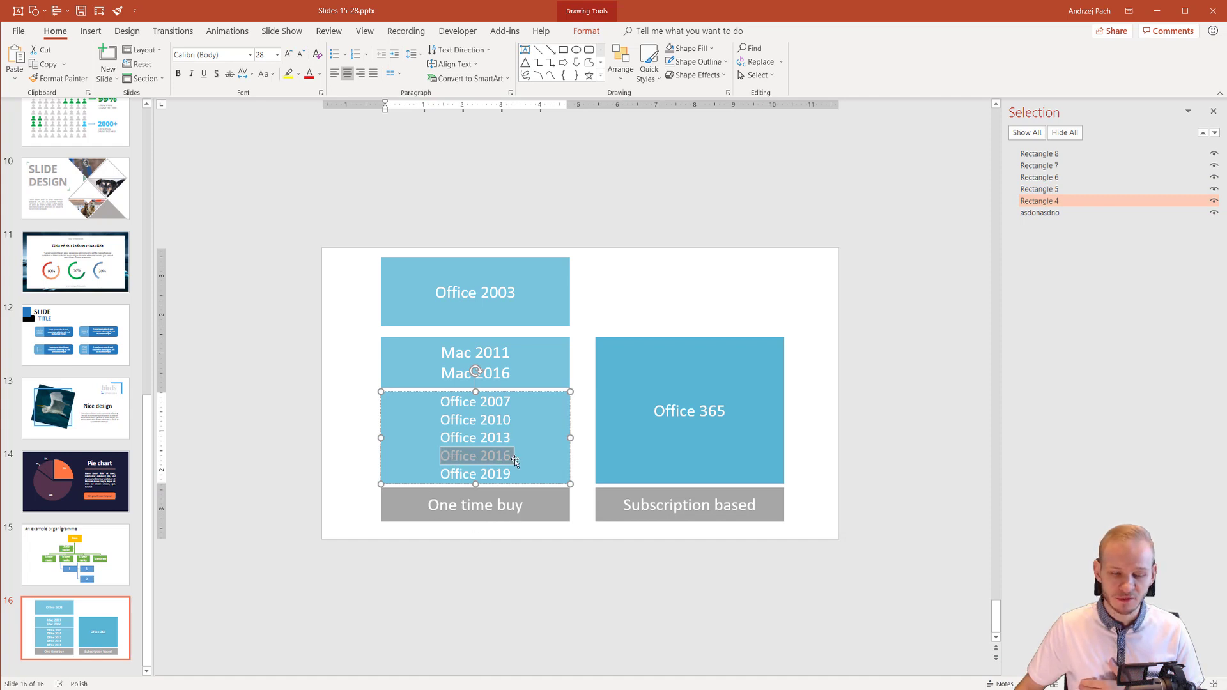
click(655, 411)
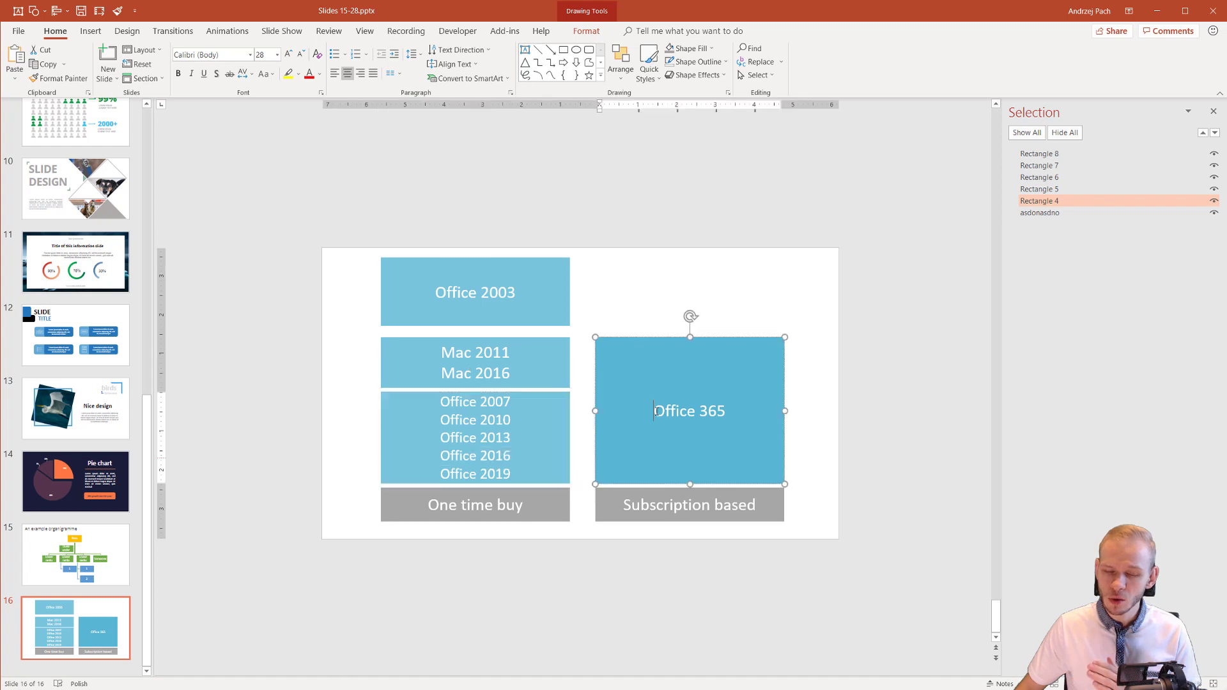
drag(655, 411, 730, 412)
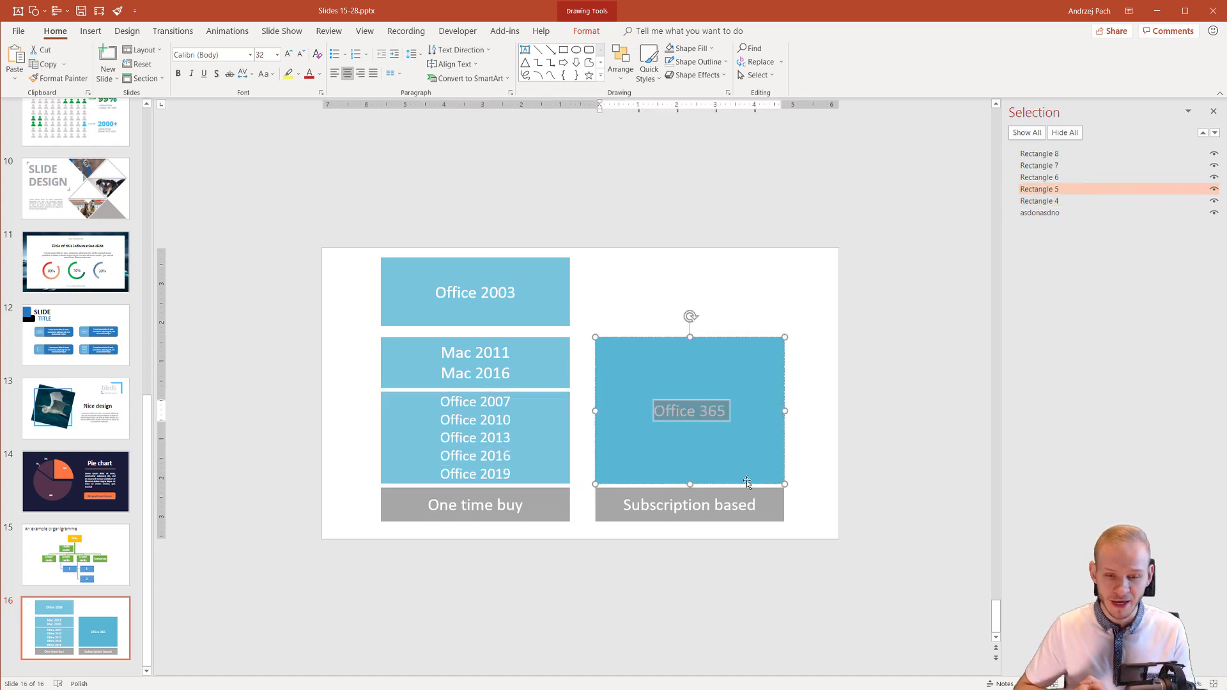
click(589, 329)
drag(589, 329, 809, 535)
key(Escape)
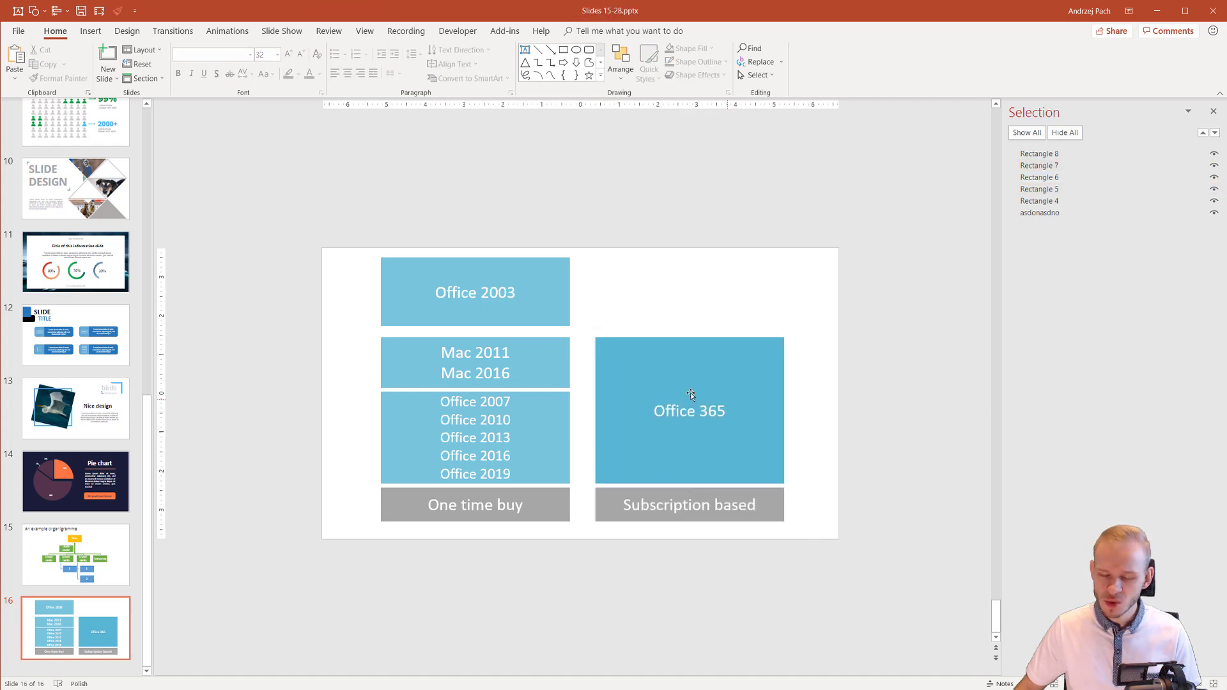